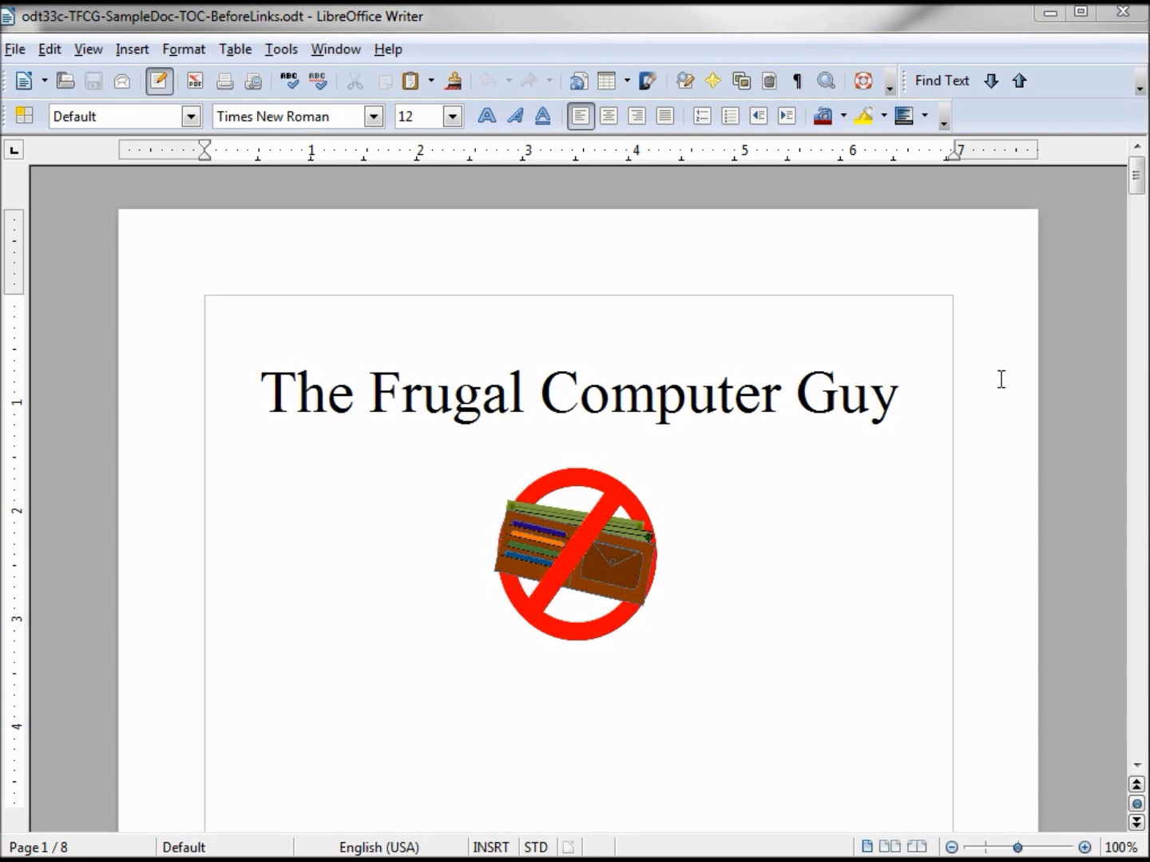
Follow the Summary entry in the table of contents and scroll to the end of page 8
left_click_drag(1138, 180, 1144, 266)
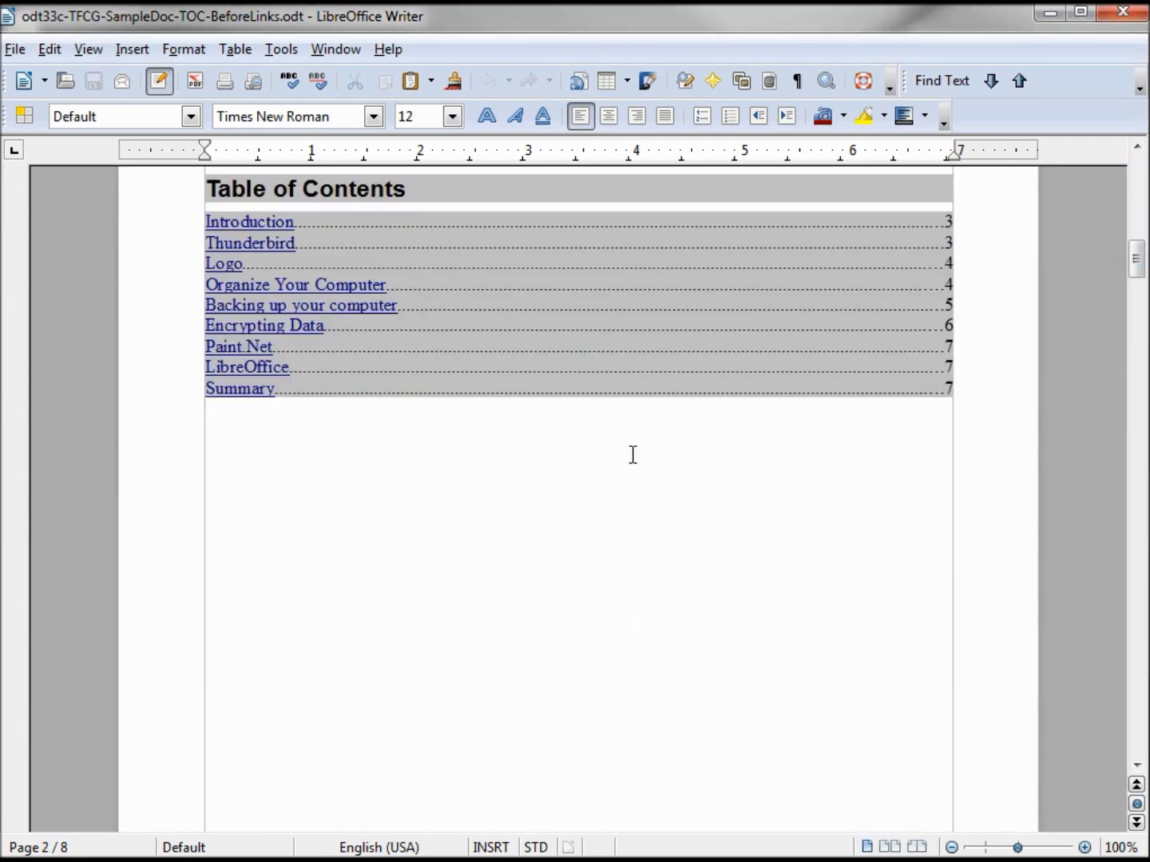
left_click(244, 390, "ctrl")
scroll(557, 449, "down", 1)
scroll(557, 449, "down", 6)
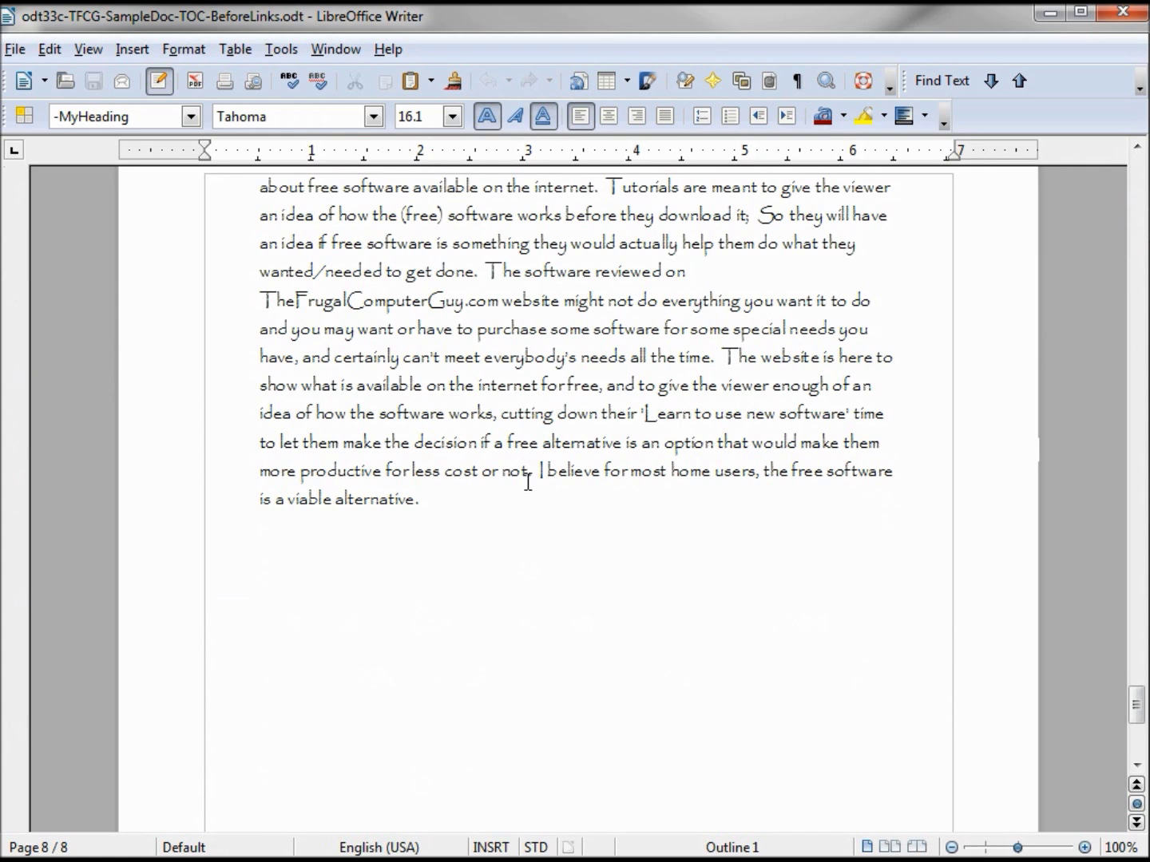
Add a new line reading 'Link to Top' at the end of the document
key("ctrl+End")
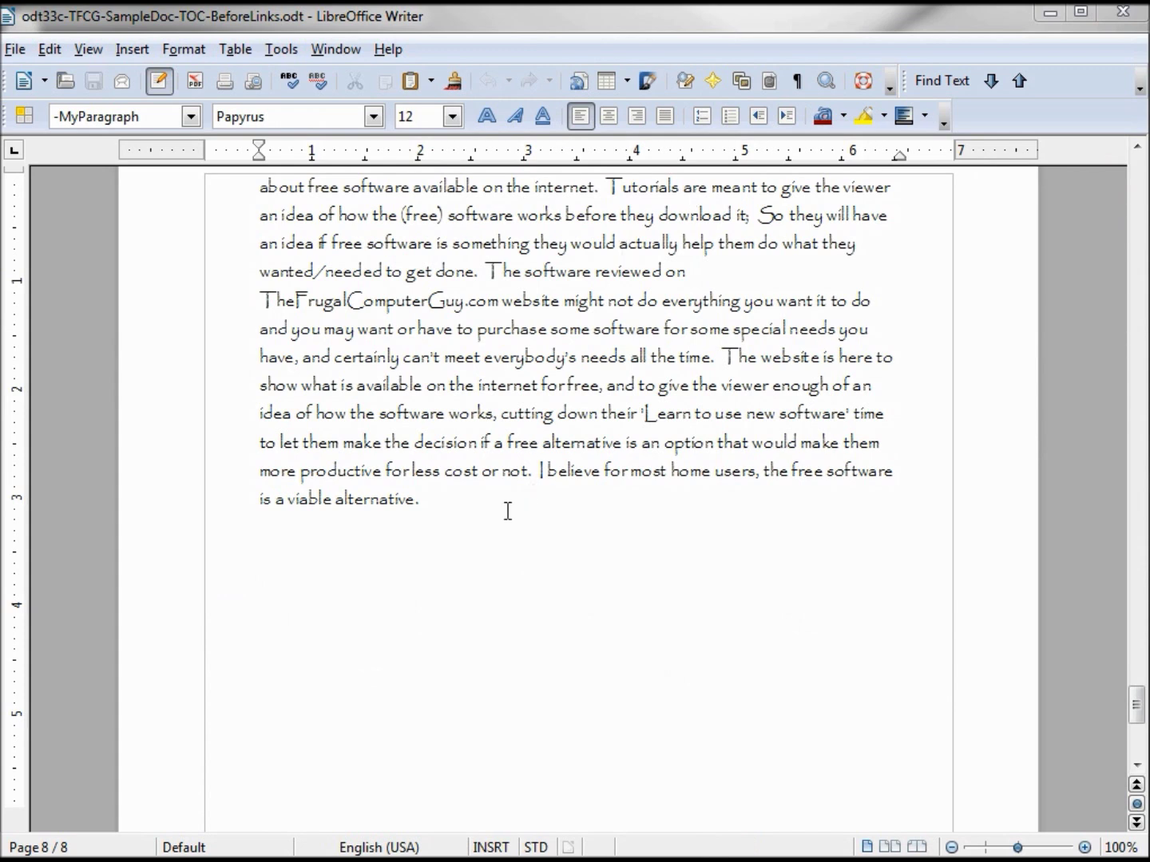
key("Return")
key("Return")
type("Lin")
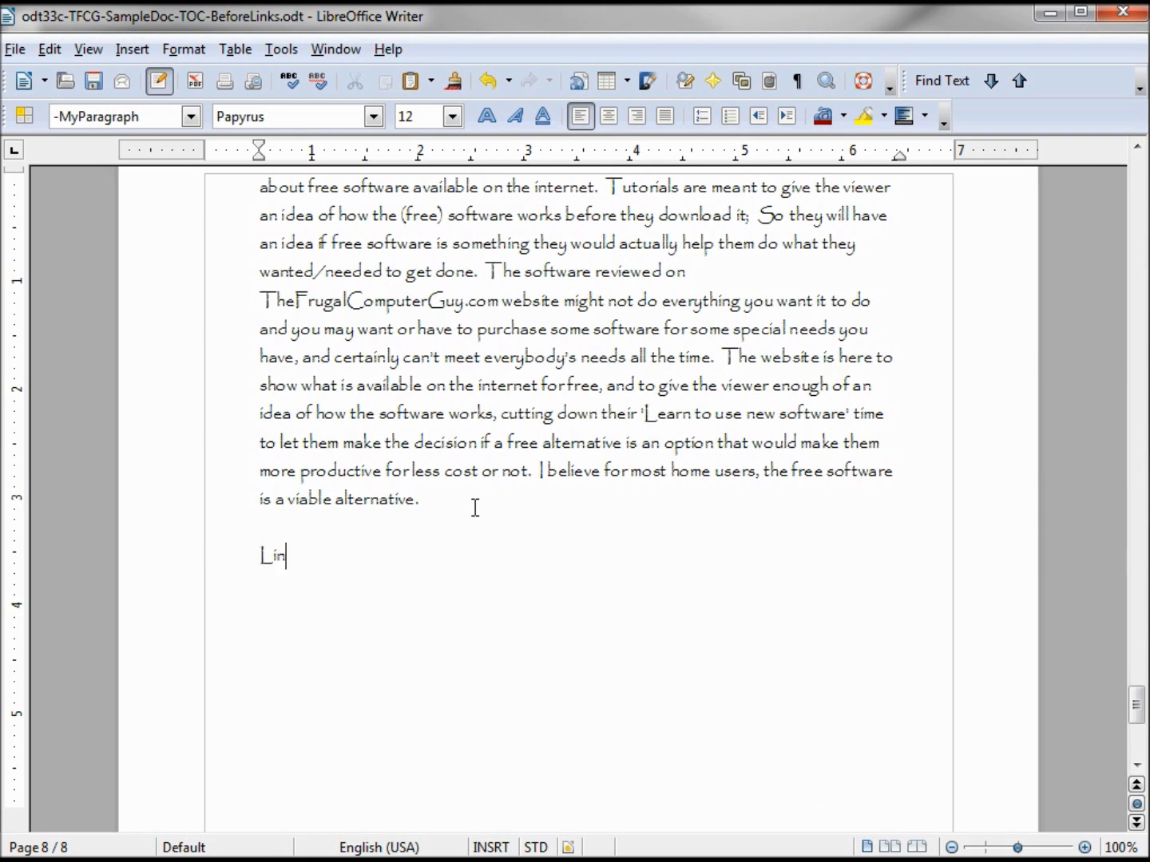
type("k to Top")
Set the Link to Top text in the Plantagenet Cherokee font and reselect the line
key("shift+Left")
key("shift+Left")
key("shift+Left")
key("shift+Left")
key("shift+Left")
key("shift+Left")
key("shift+Left")
key("shift+Left")
key("shift+Left")
key("shift+Left")
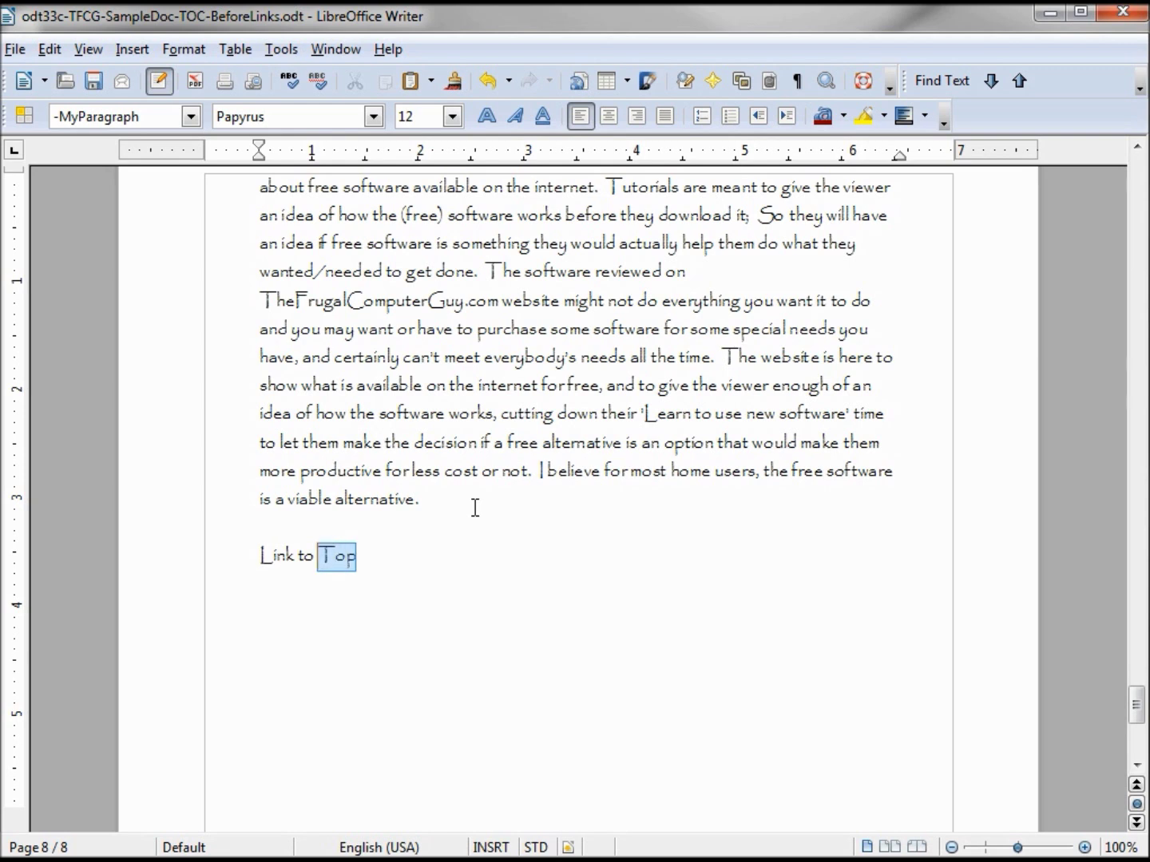
key("shift+Left")
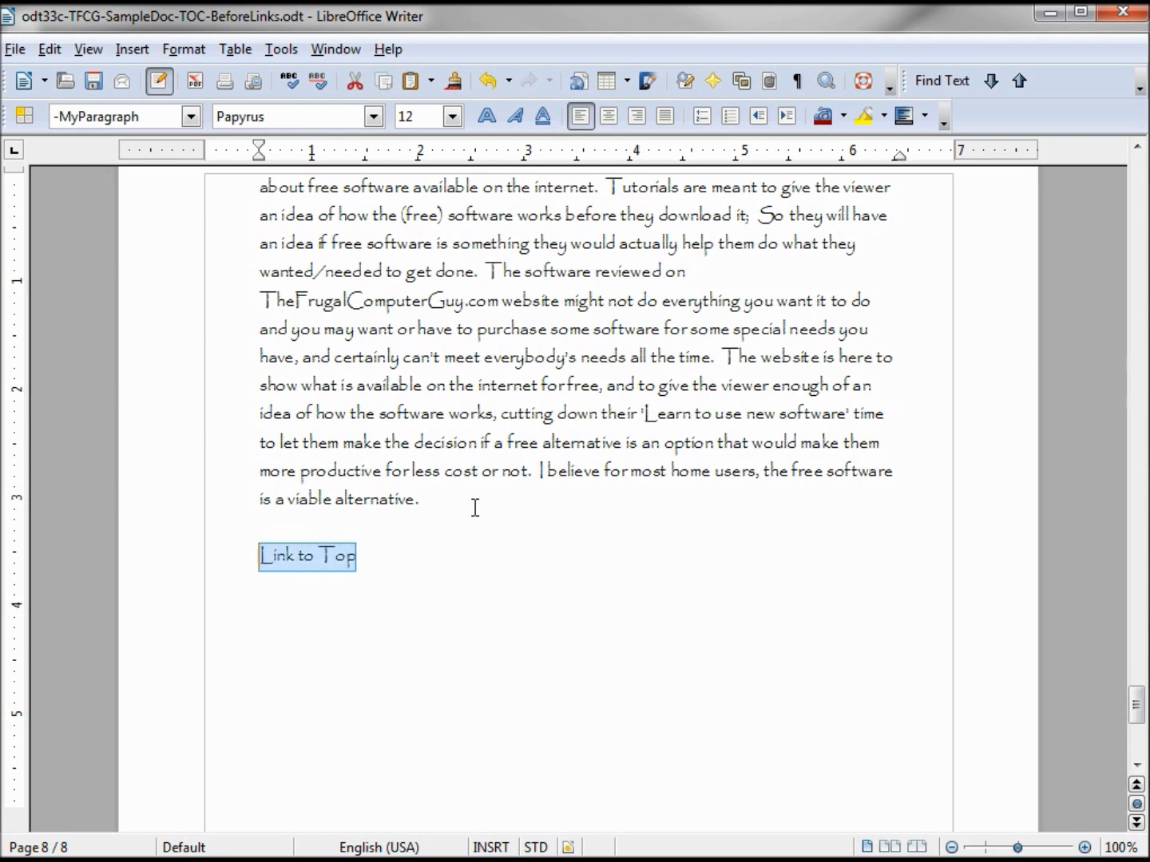
left_click(374, 115)
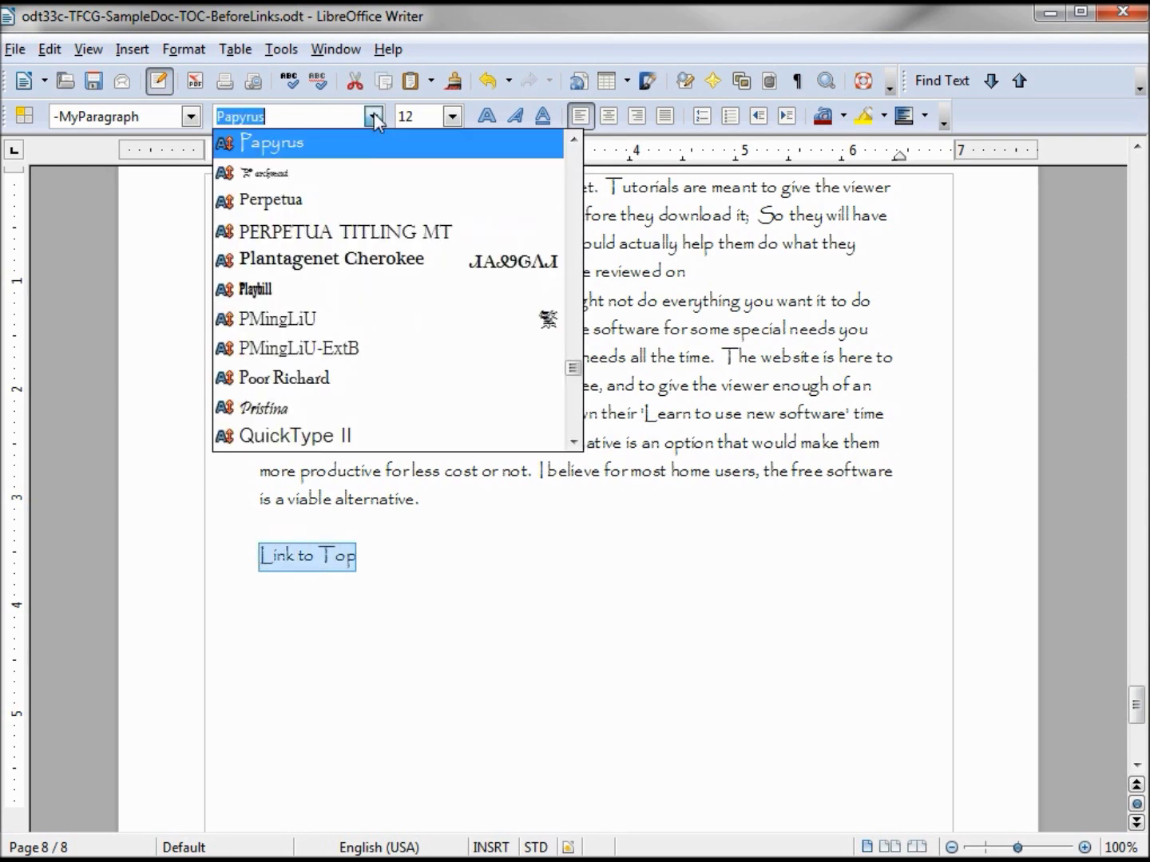
left_click(331, 264)
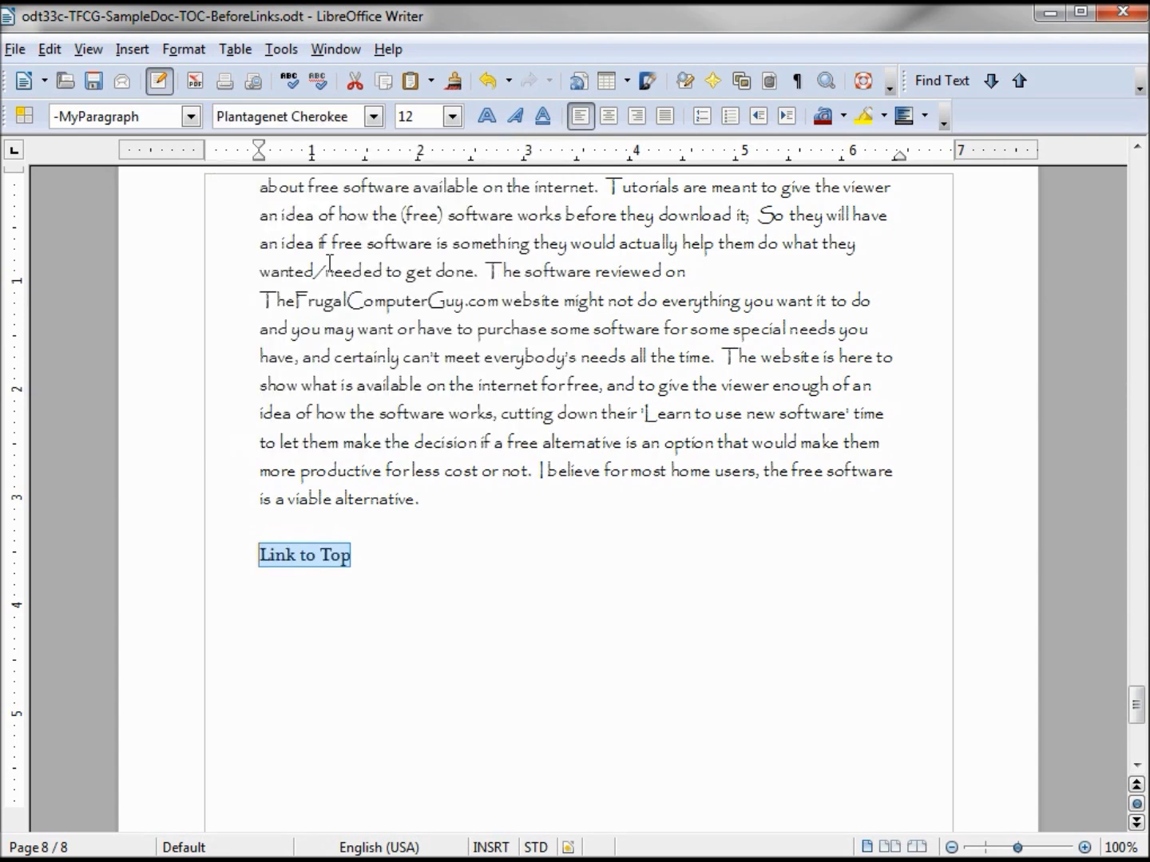
left_click(382, 561)
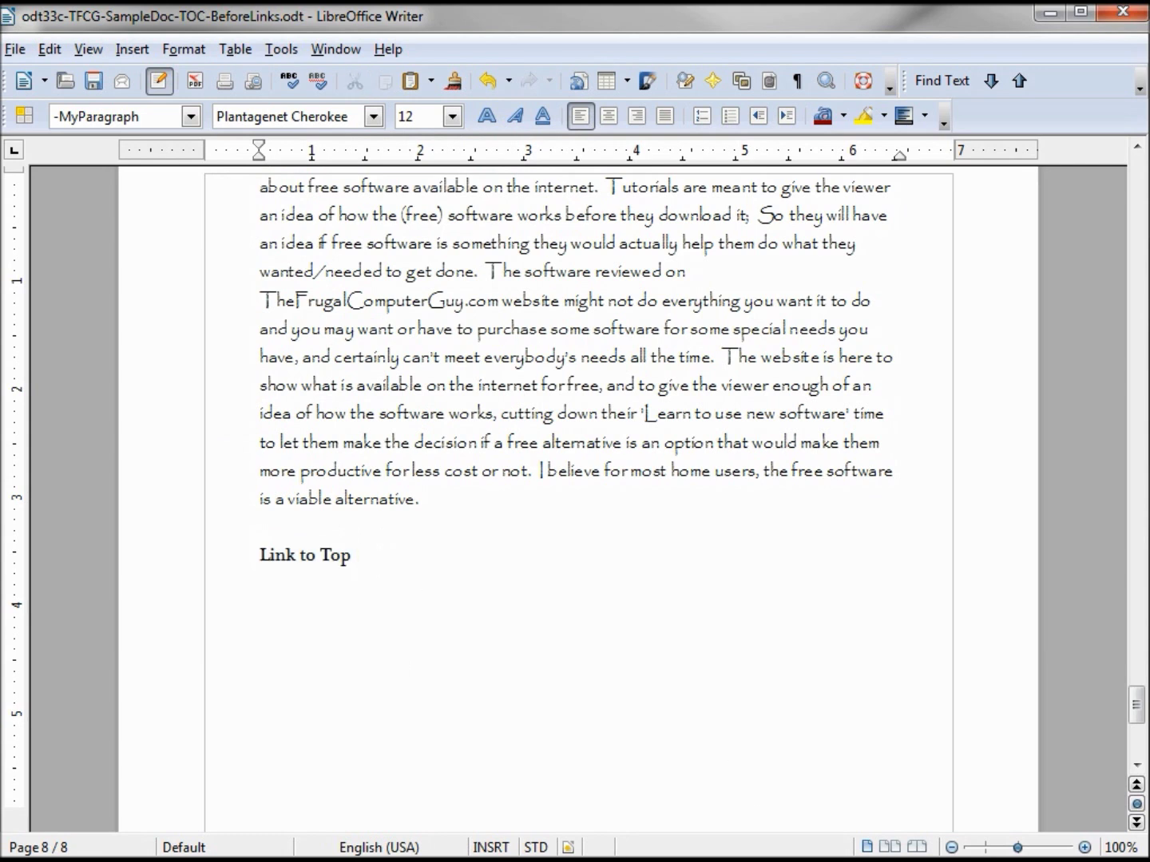
triple_click(379, 554)
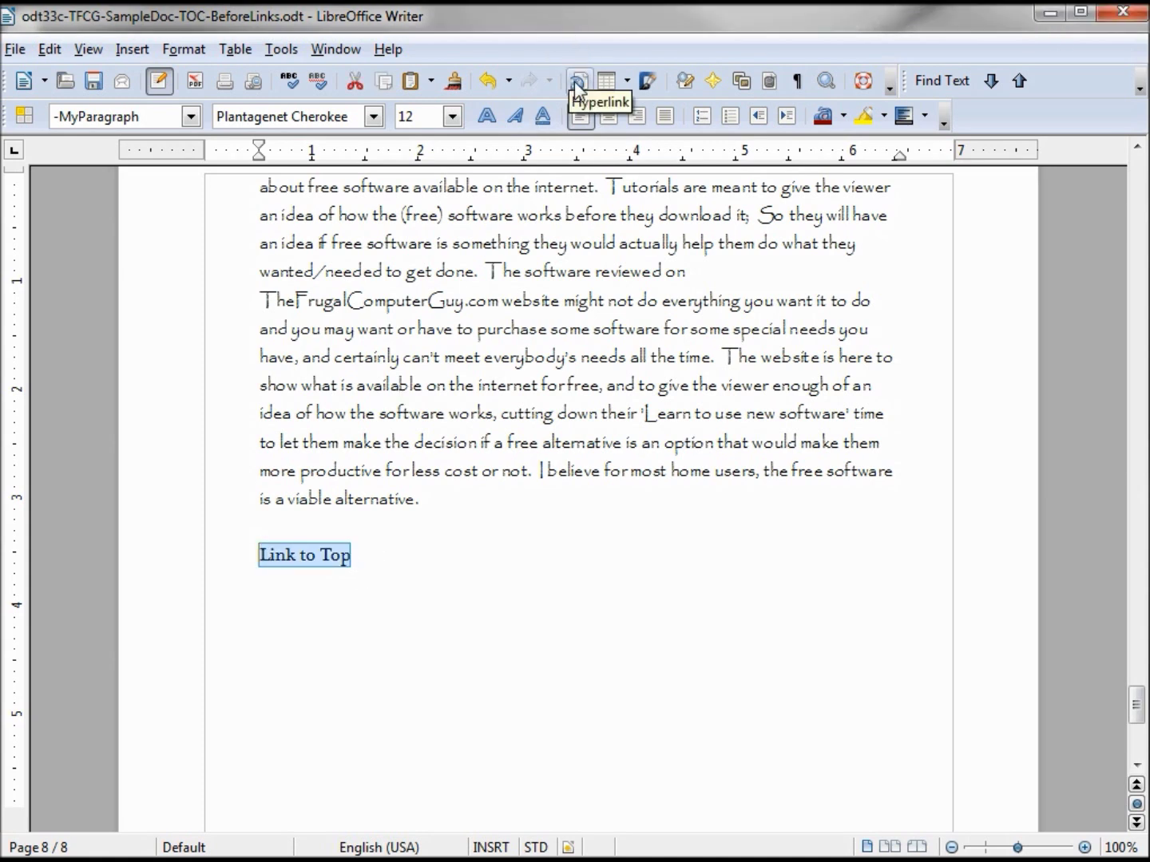
Start a hyperlink for Link to Top and browse the document's bookmarks and headings as targets
left_click(132, 49)
left_click(184, 212)
left_click_drag(429, 181, 365, 152)
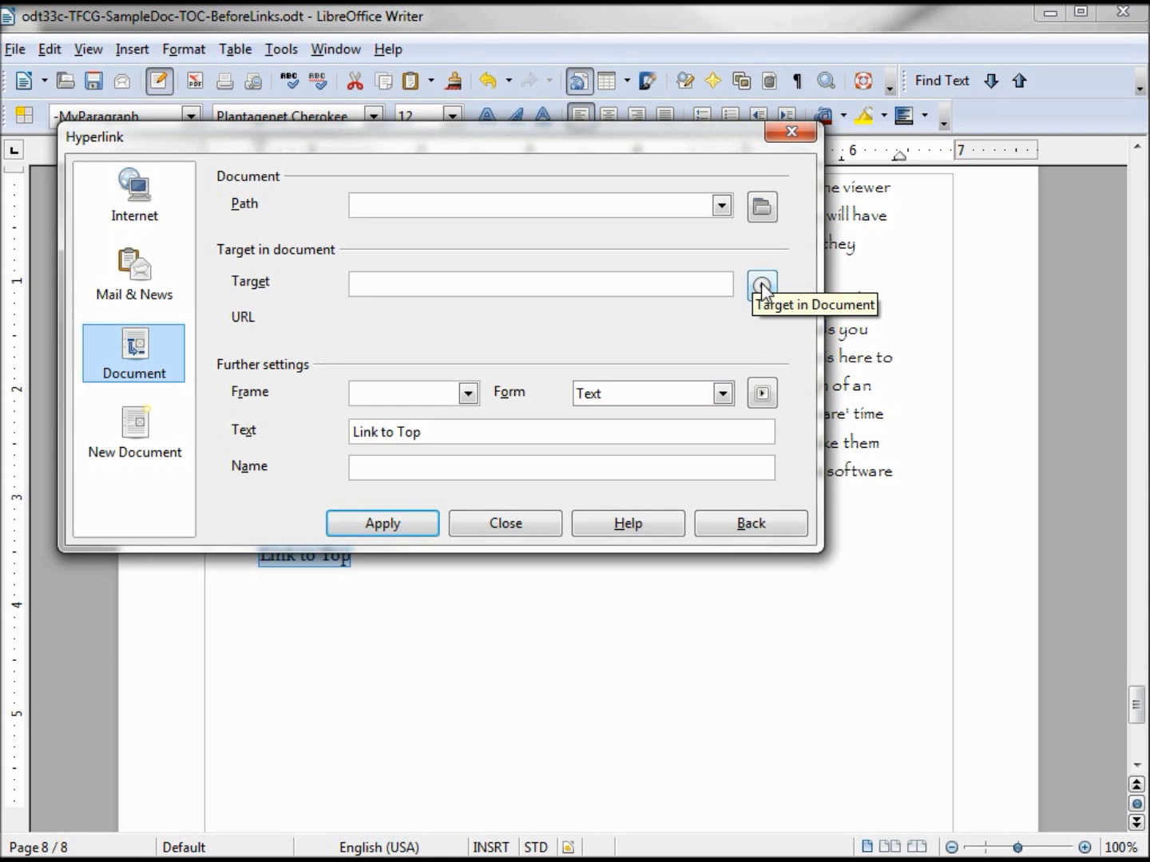
left_click(761, 288)
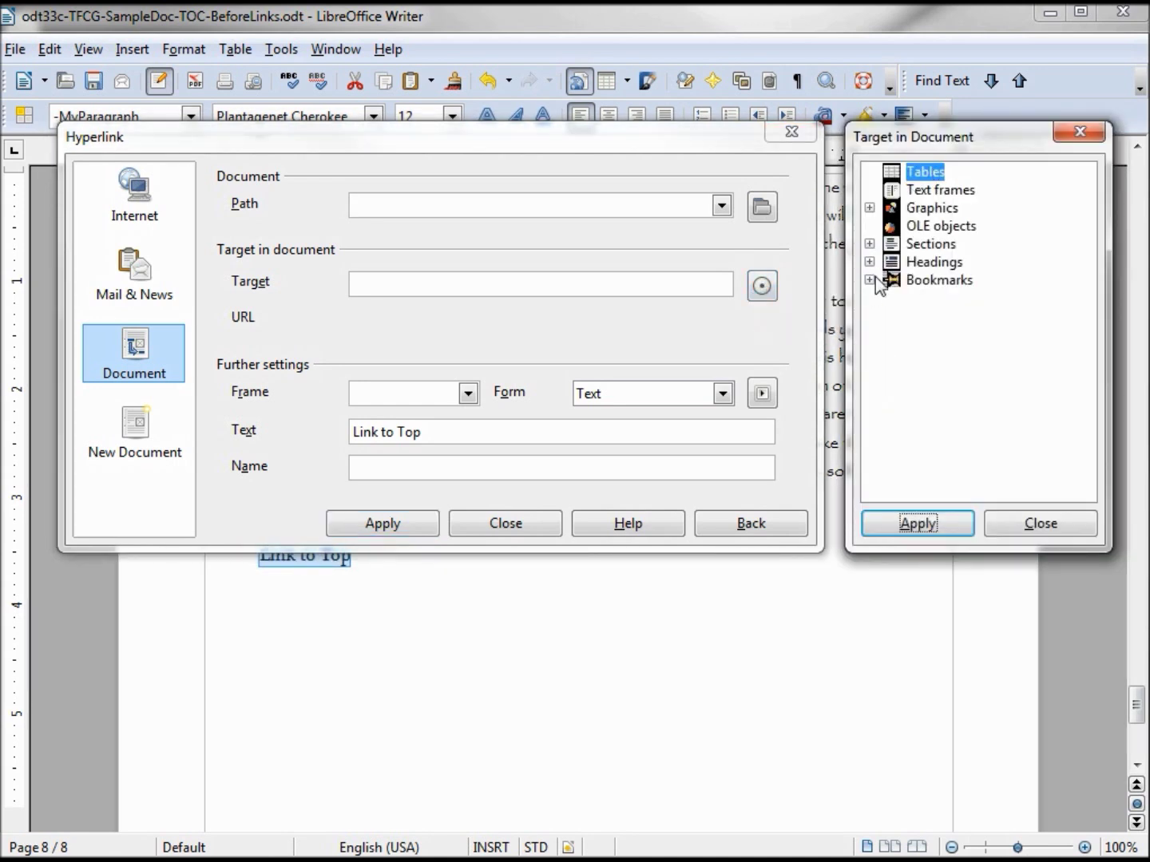
left_click(869, 280)
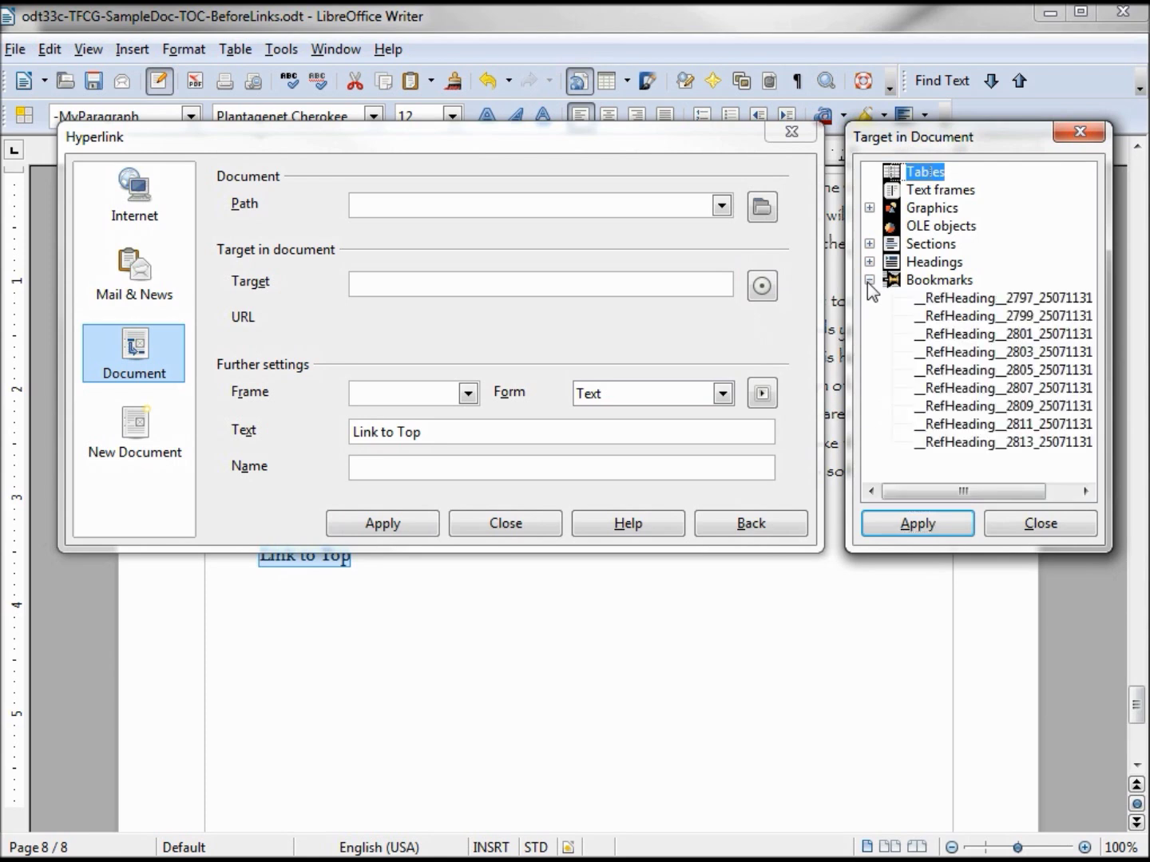
left_click(868, 280)
left_click(868, 263)
left_click(868, 262)
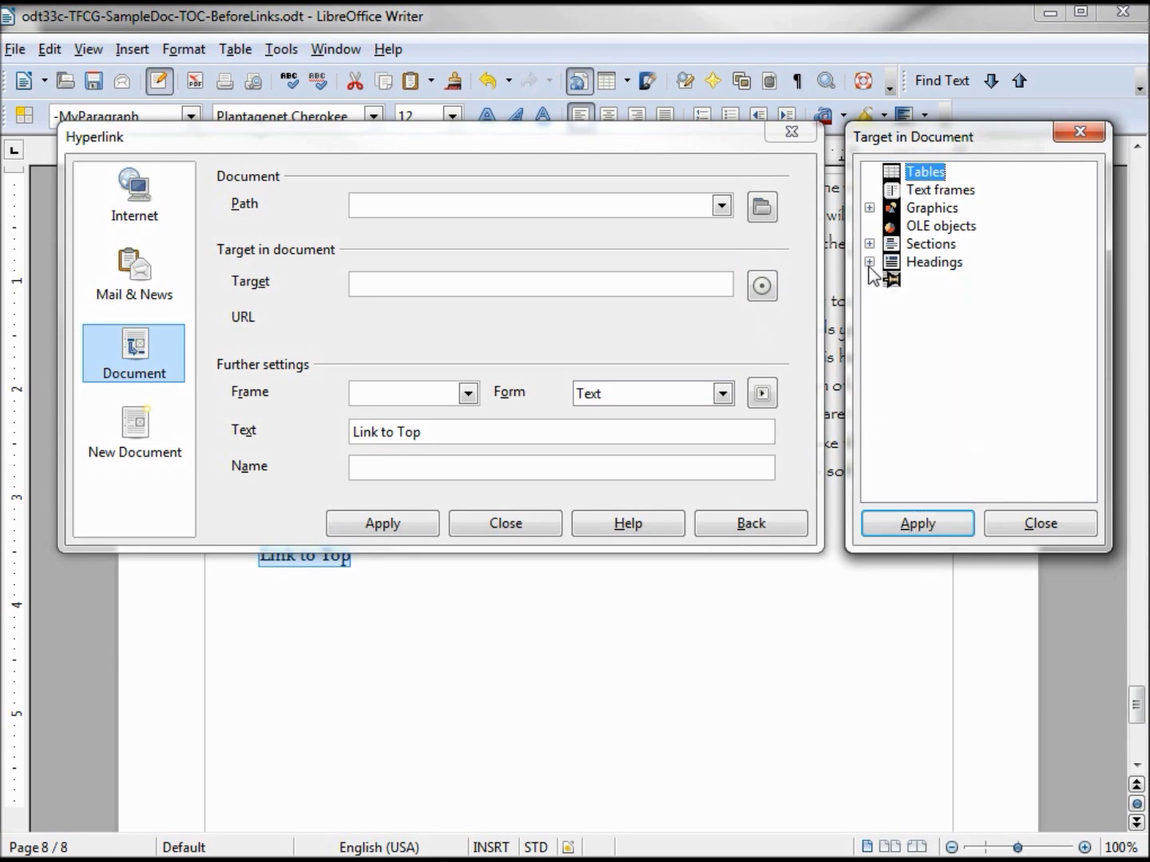
Set the graphics1 image as the hyperlink target and apply it to Link to Top
left_click(870, 208)
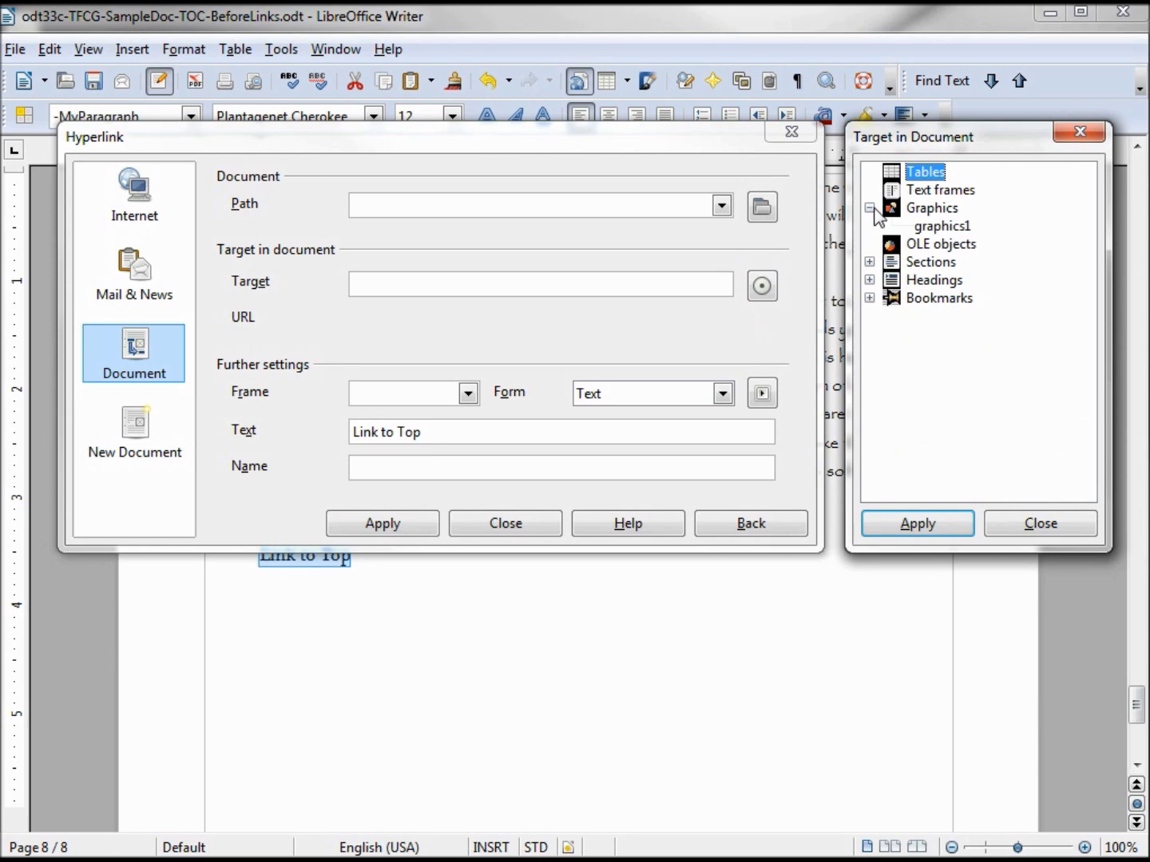
left_click(945, 228)
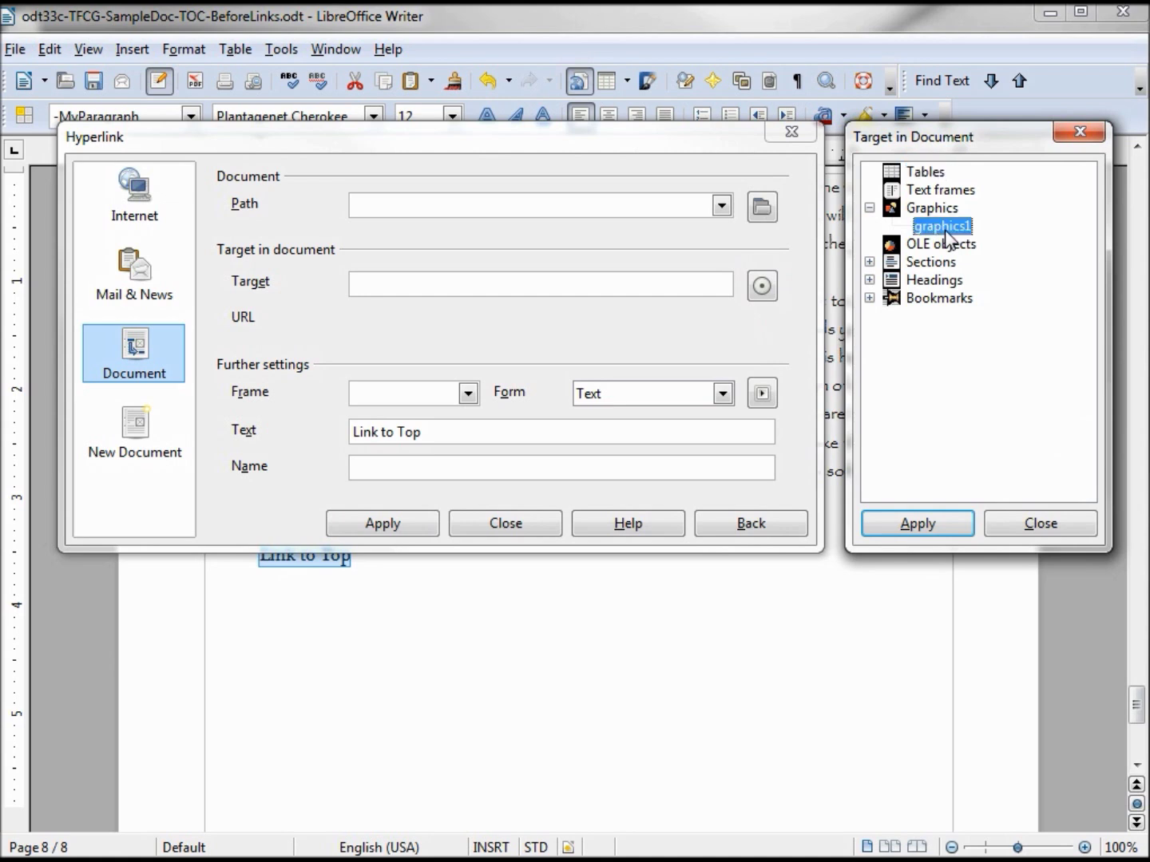
left_click(917, 524)
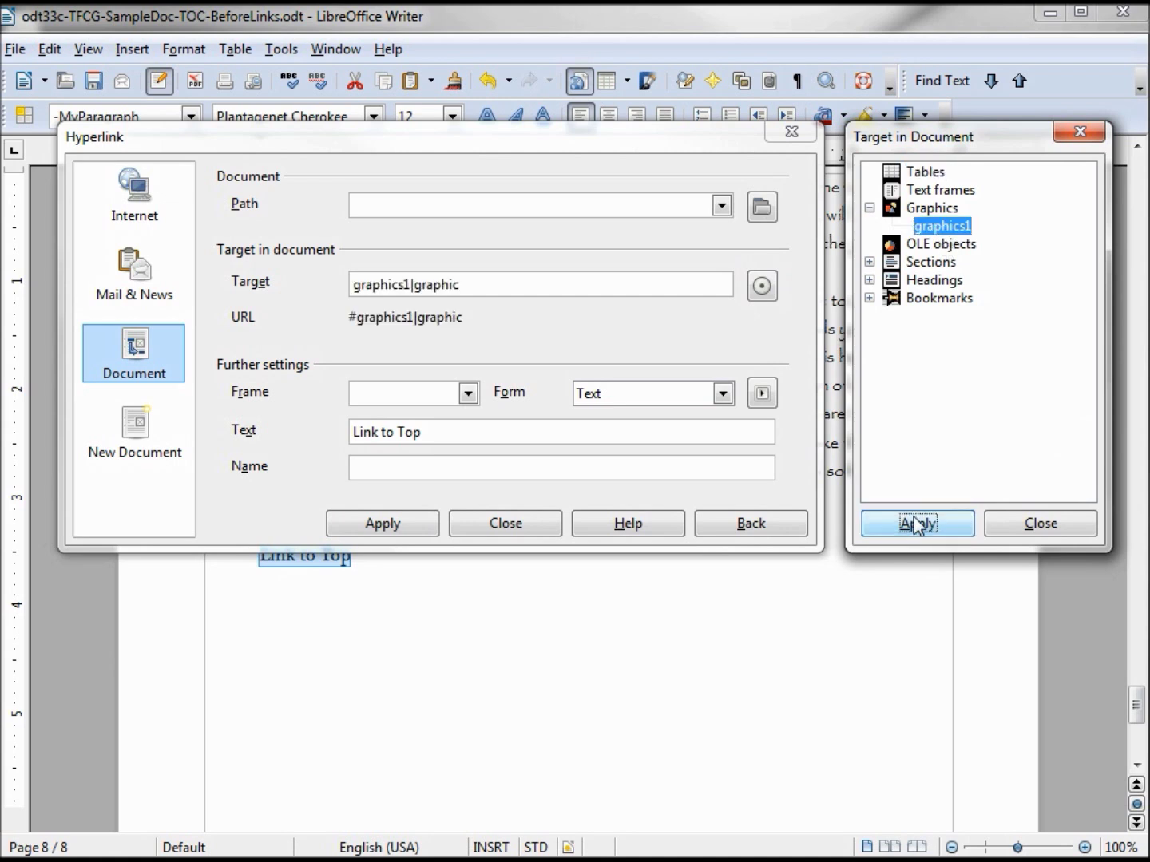
left_click(385, 527)
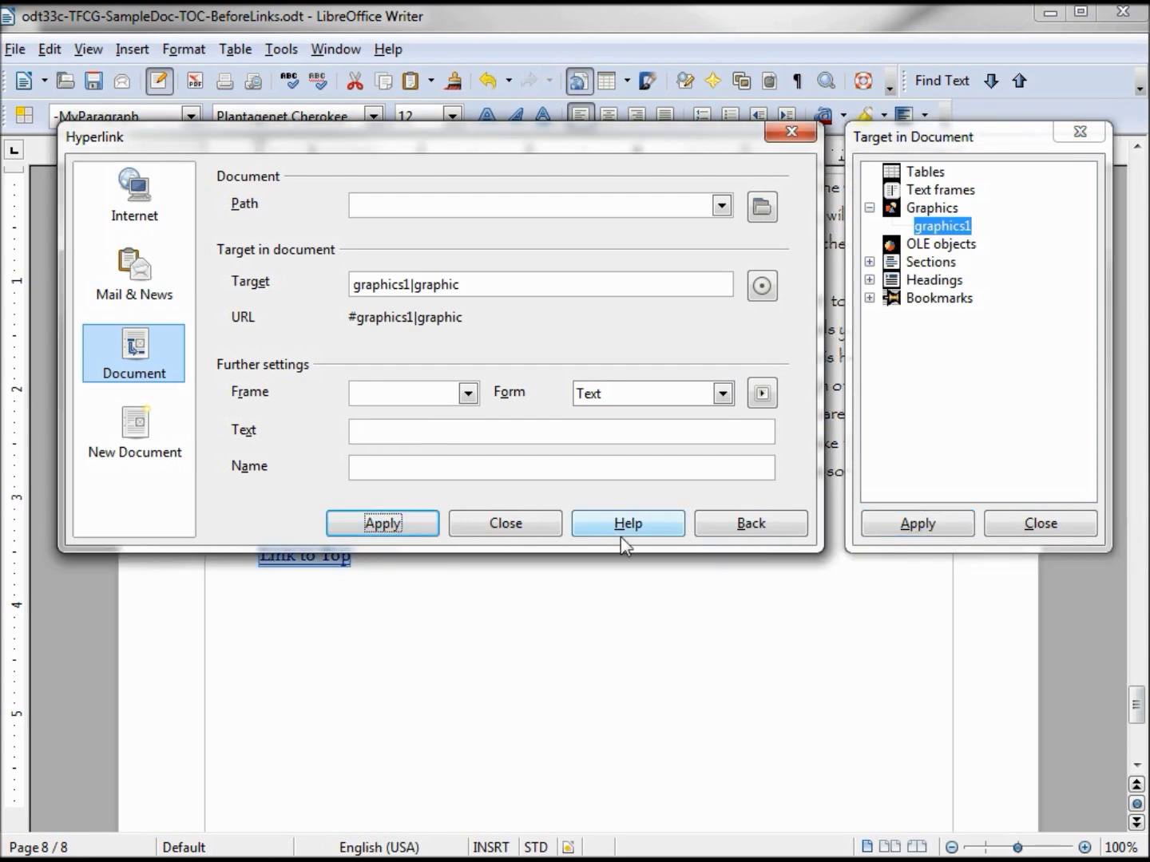
left_click(507, 524)
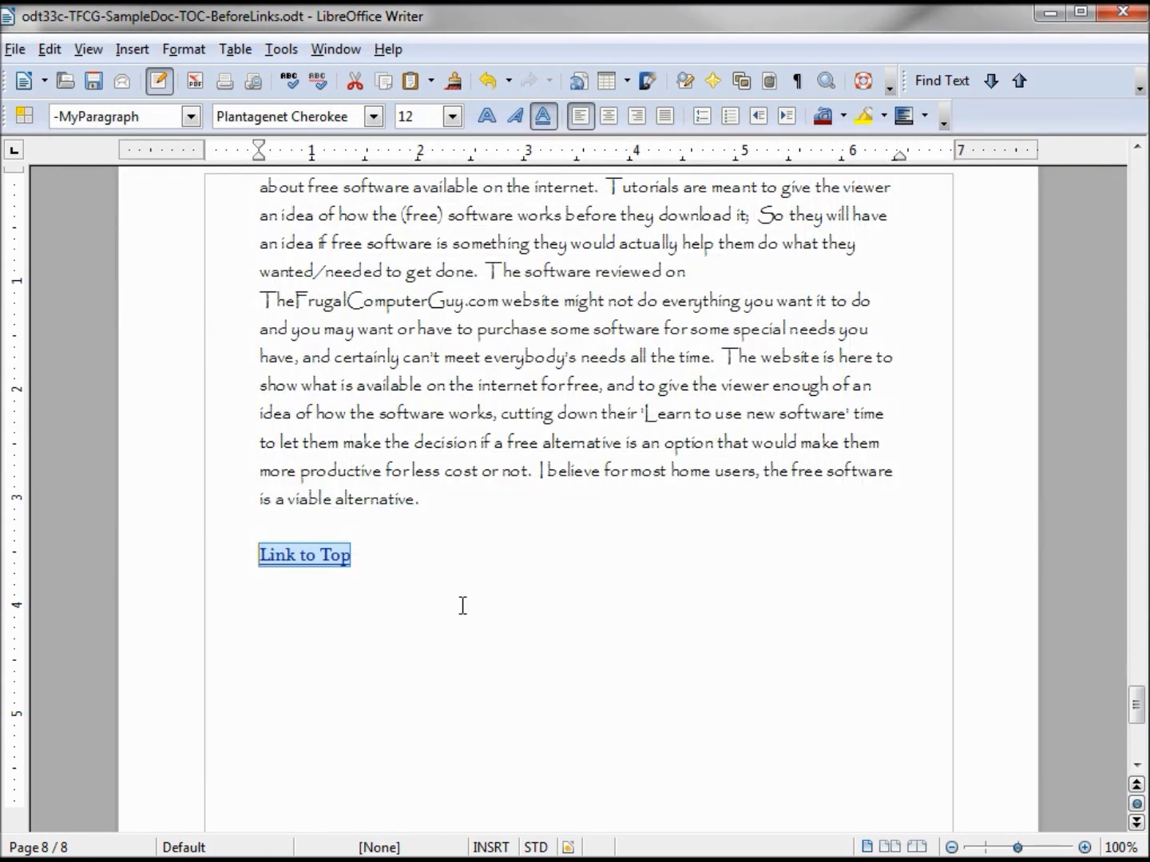
left_click(387, 575)
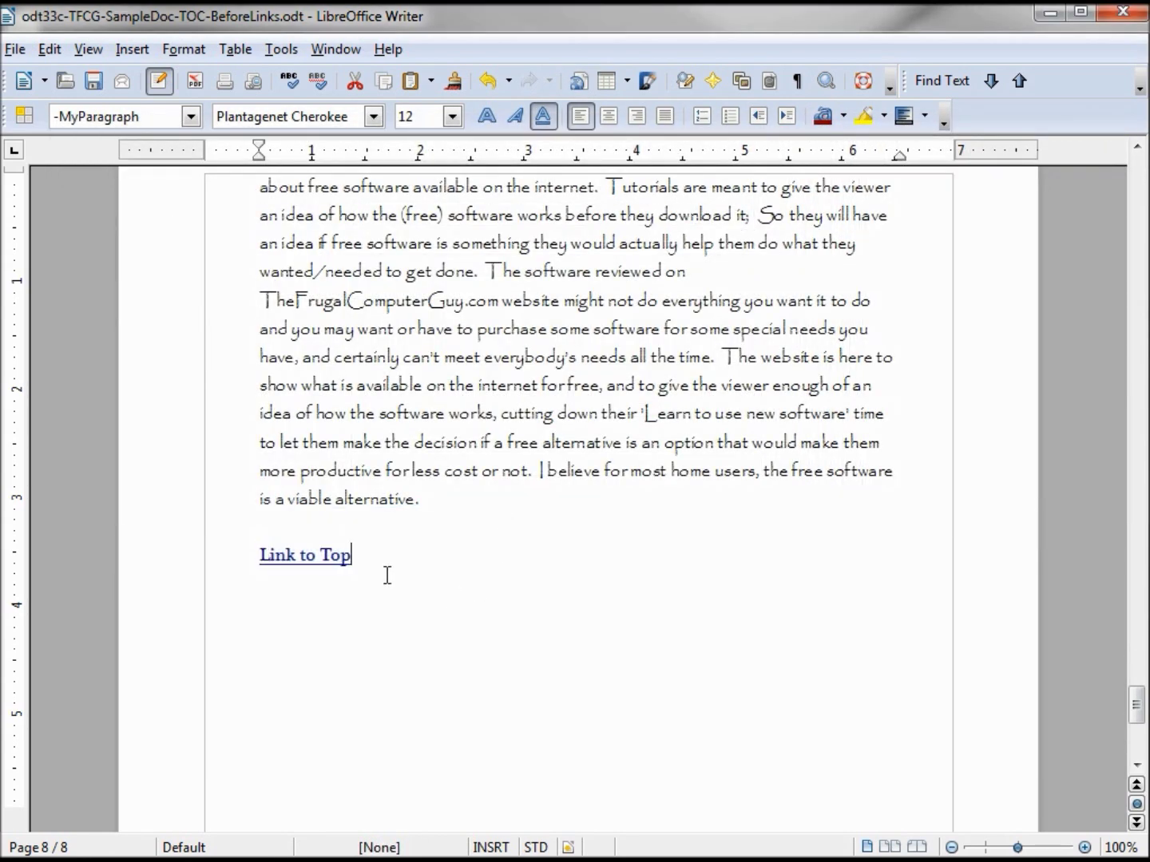
Ctrl-click Link to Top to confirm it reaches the page 1 logo, then select the title
left_click(310, 563, "ctrl")
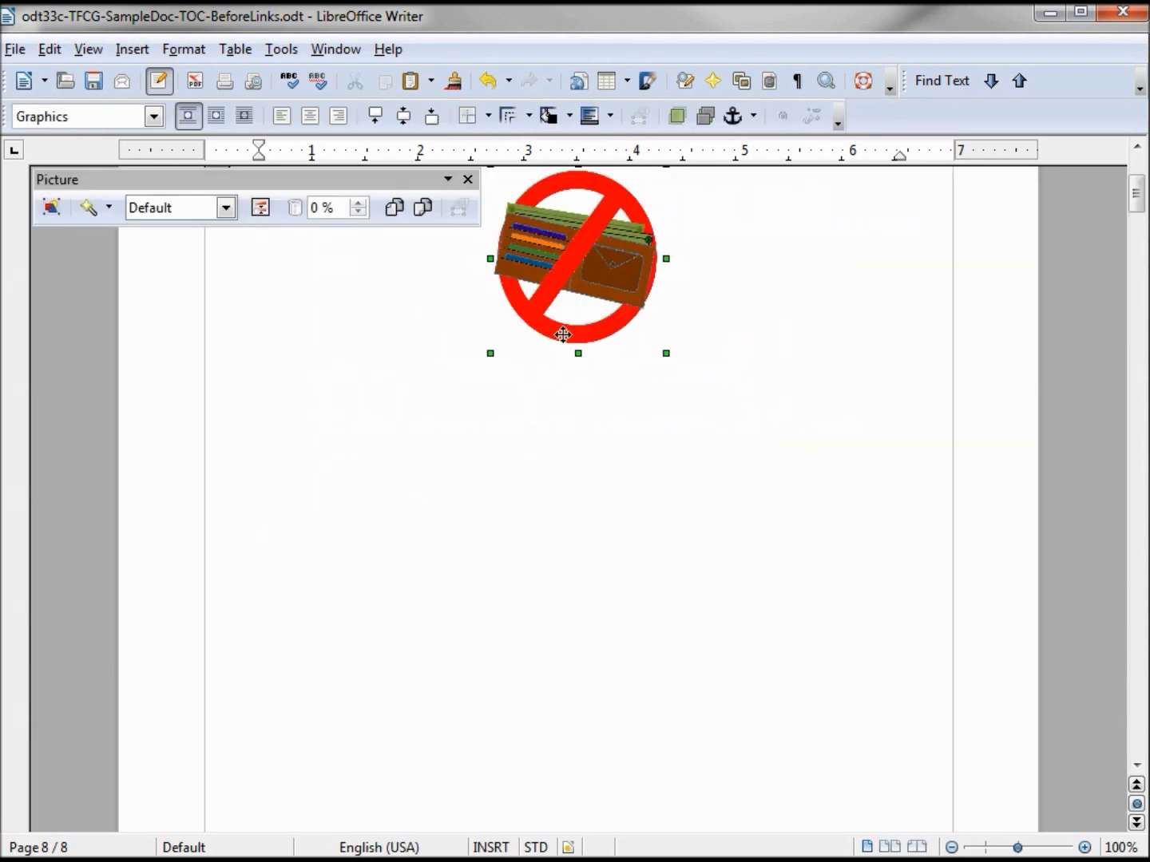
scroll(564, 335, "up", 8)
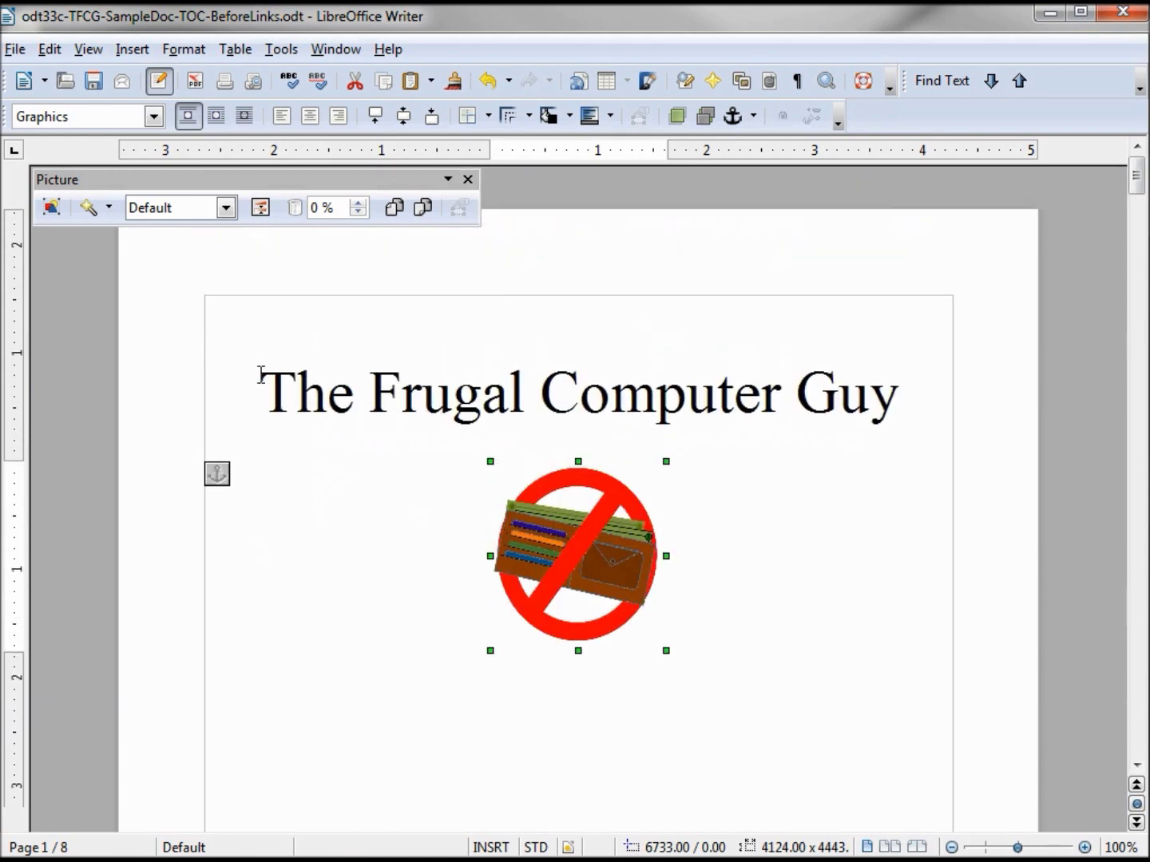
left_click_drag(262, 377, 895, 413)
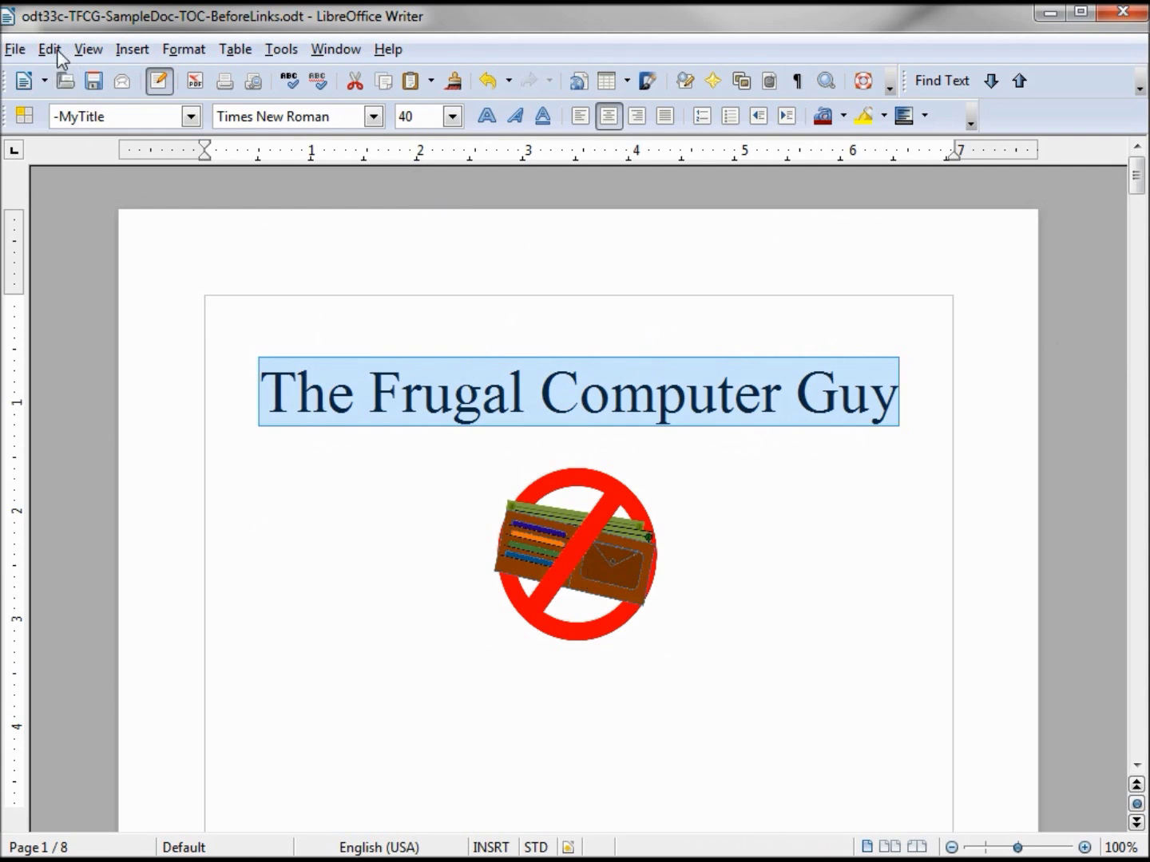
Bookmark the page 1 title as 'The Frugal Computer Guy - Title' and return to page 8
left_click(139, 54)
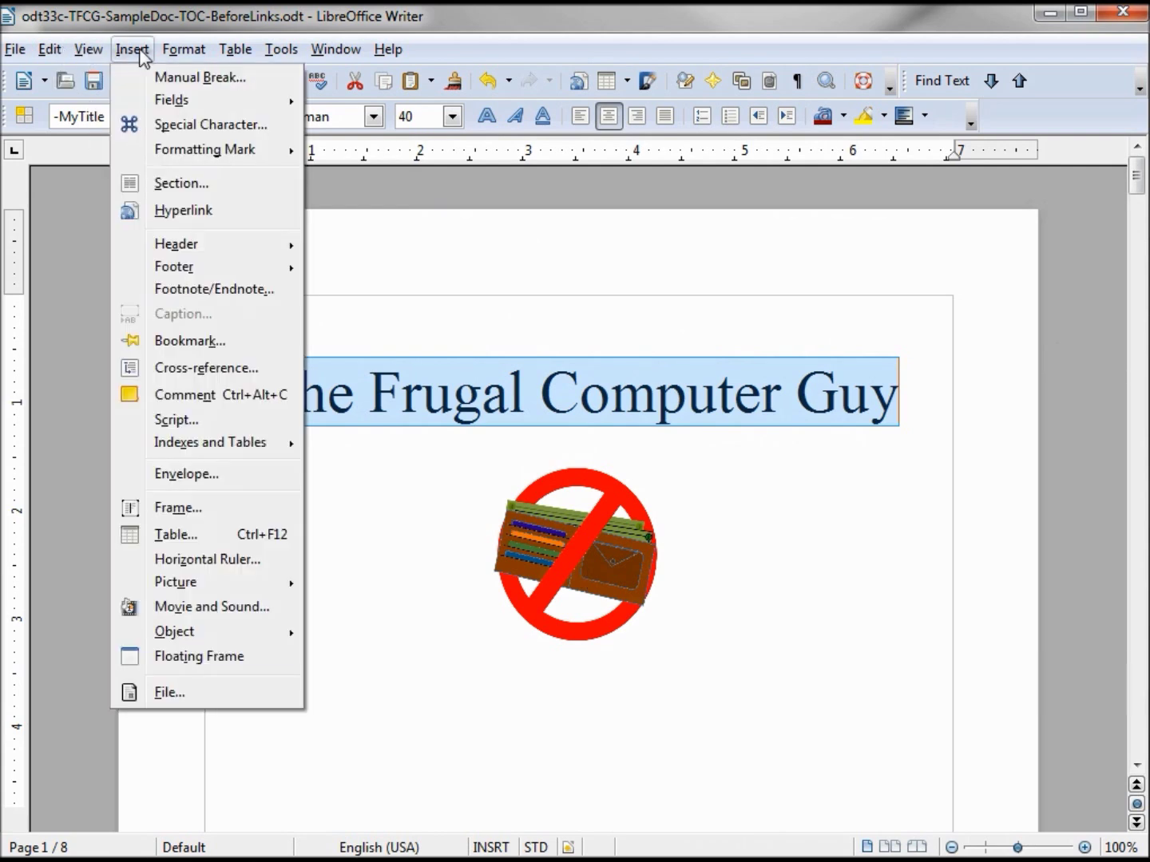
left_click(192, 341)
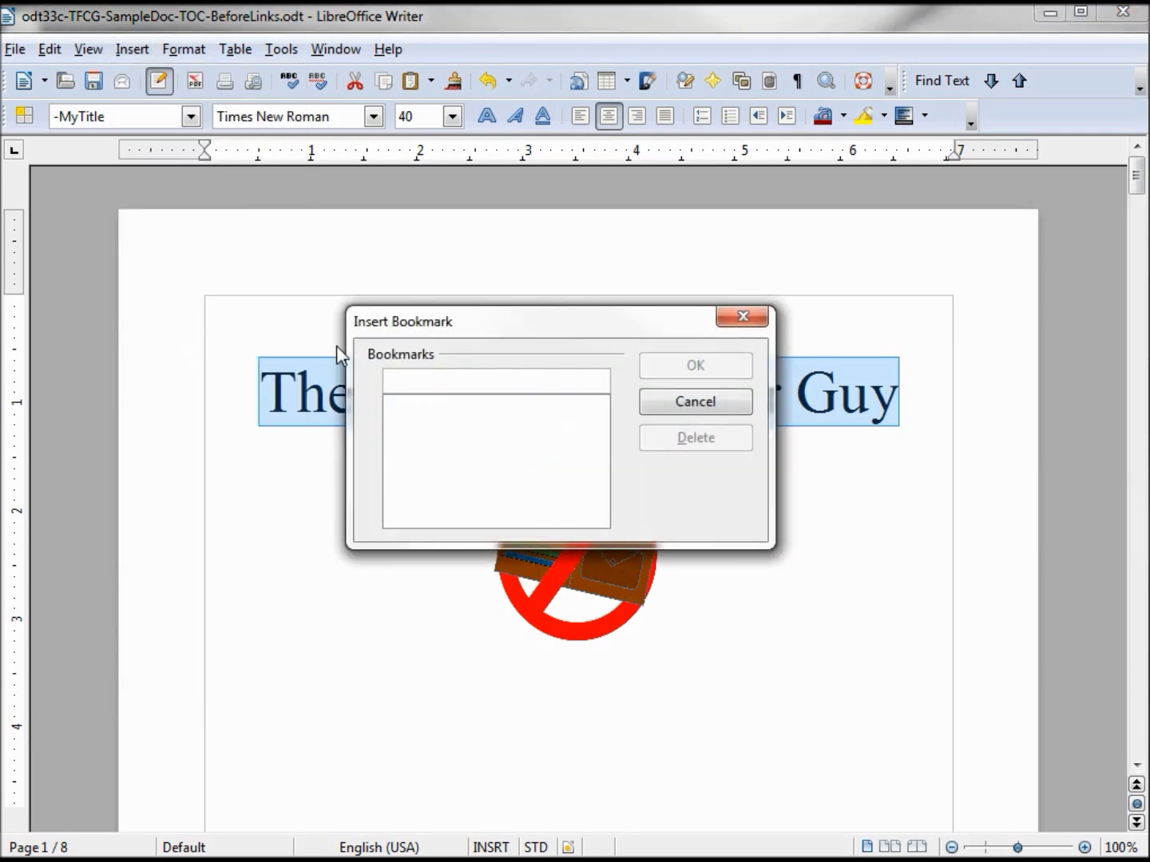
type("The Fug")
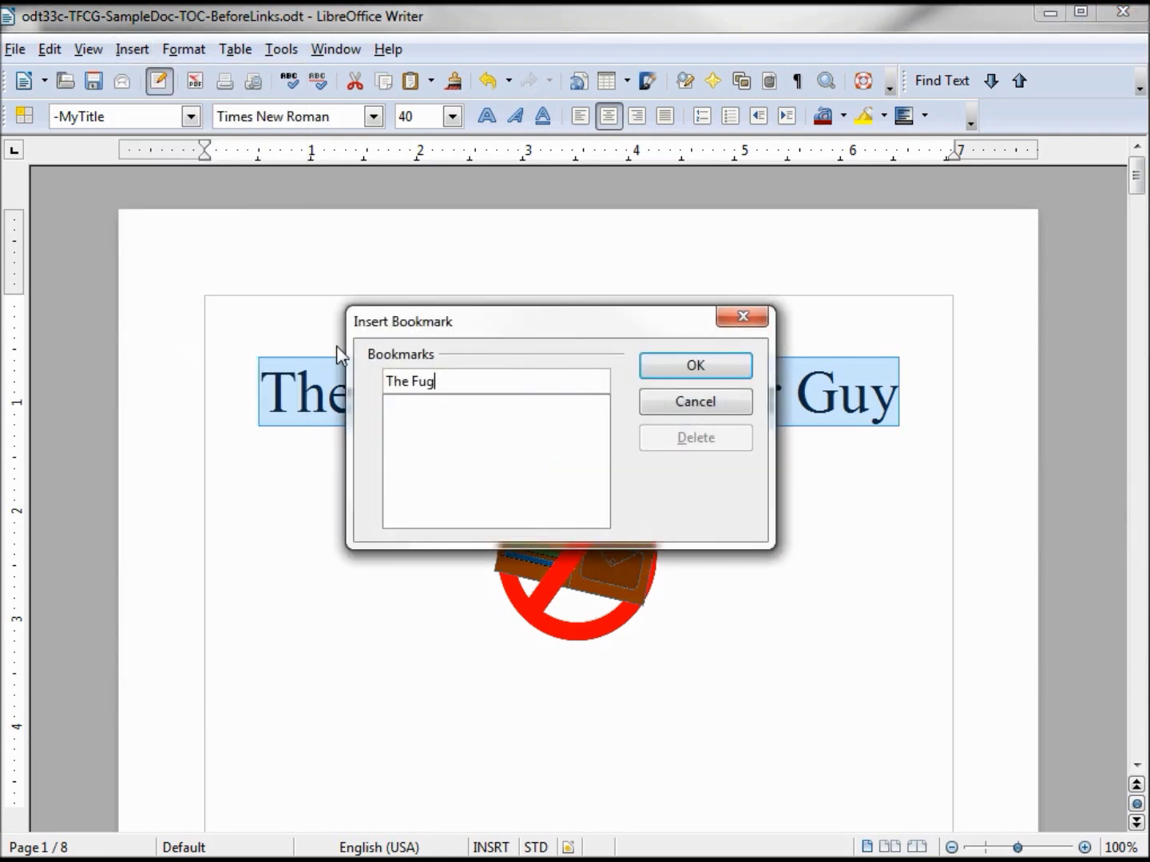
key("BackSpace")
key("BackSpace")
type("rugal Computer Guy - Titl")
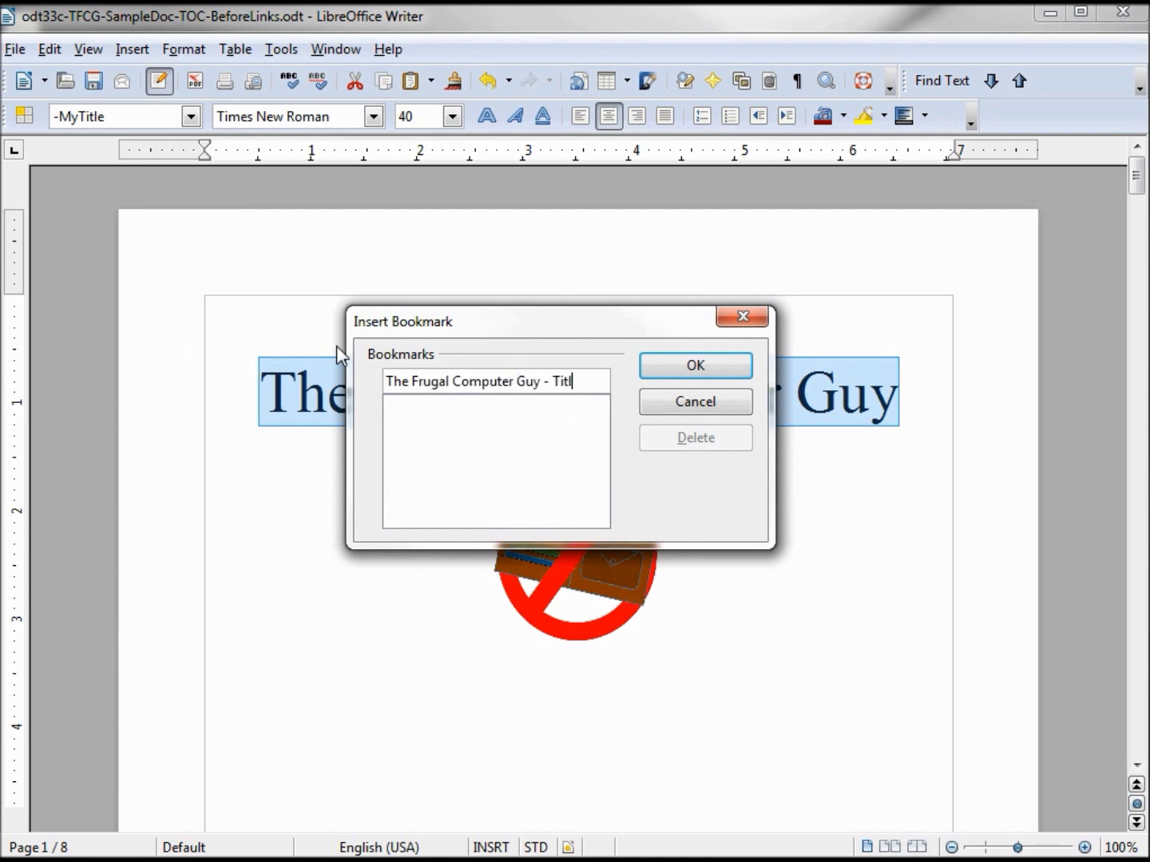
type("e")
left_click(670, 364)
left_click_drag(1138, 179, 1097, 721)
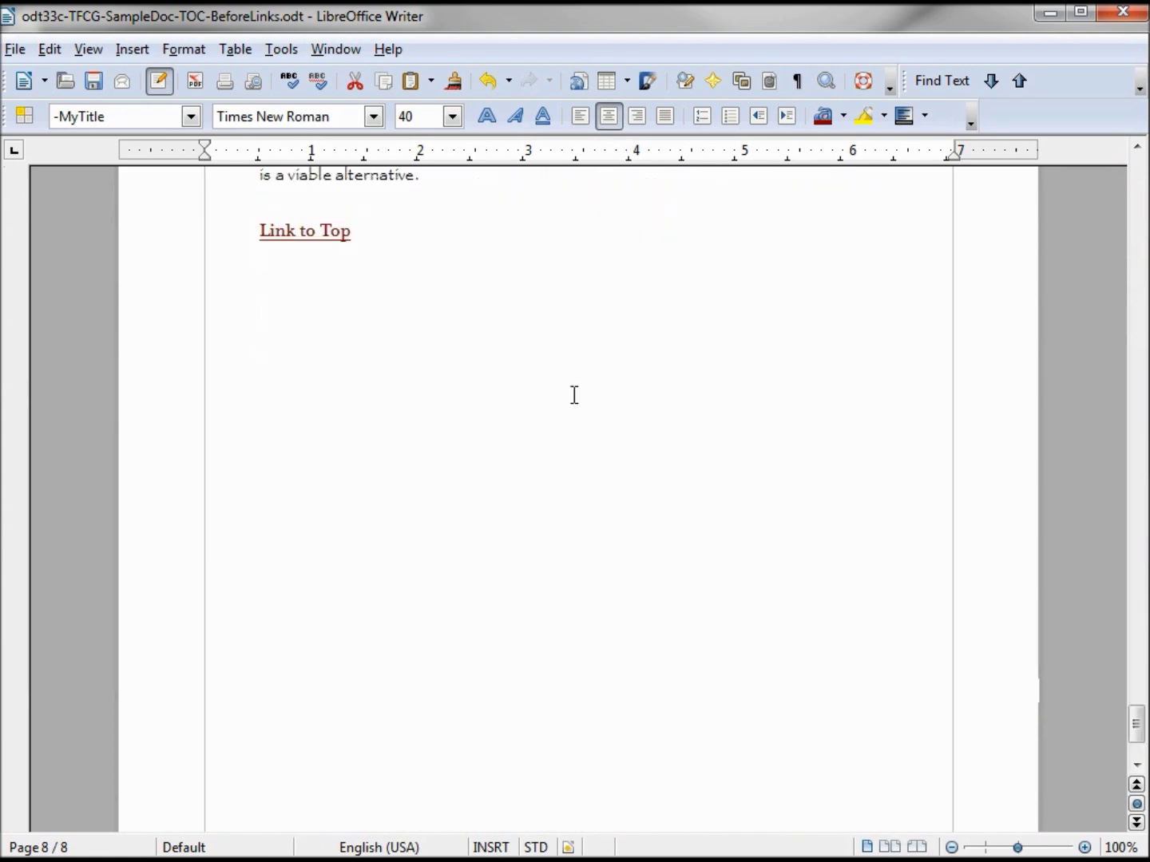
Remove the hyperlink from Link to Top, reselect it, and open the Hyperlink dialog
right_click(302, 230)
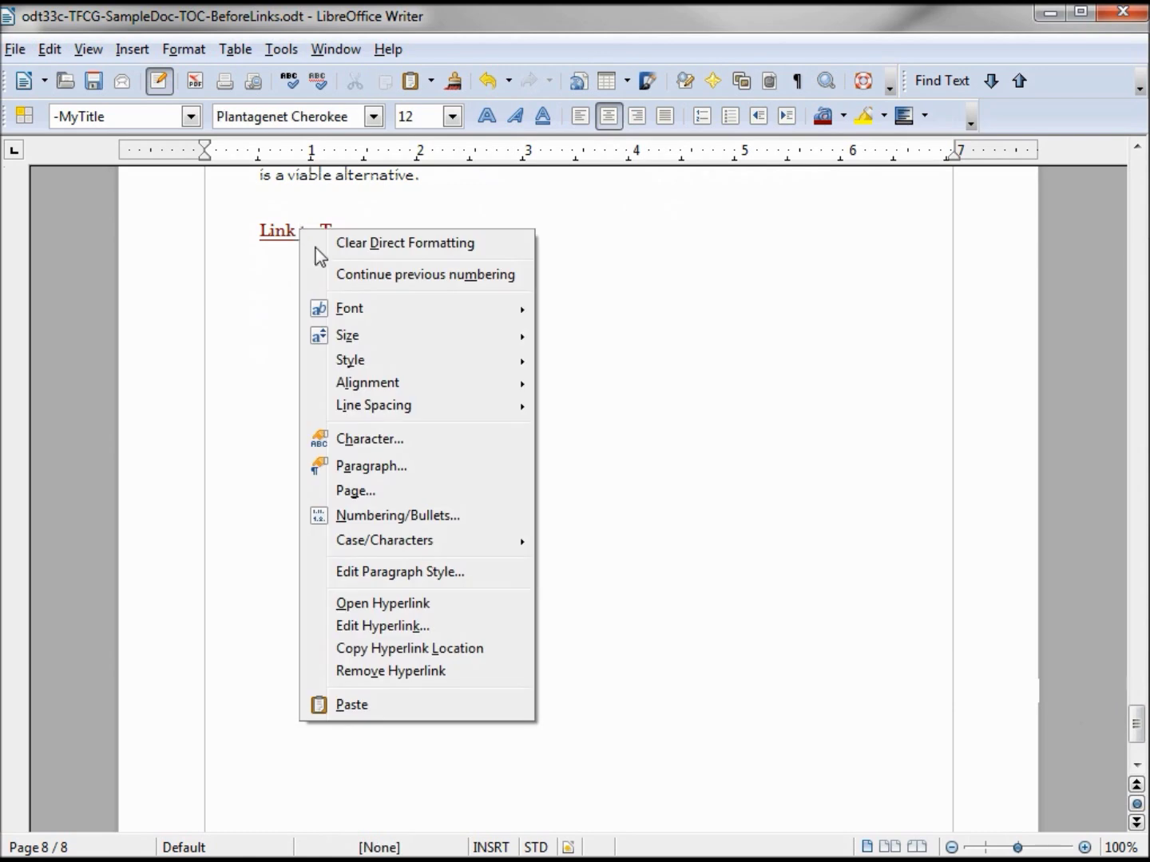
left_click(412, 672)
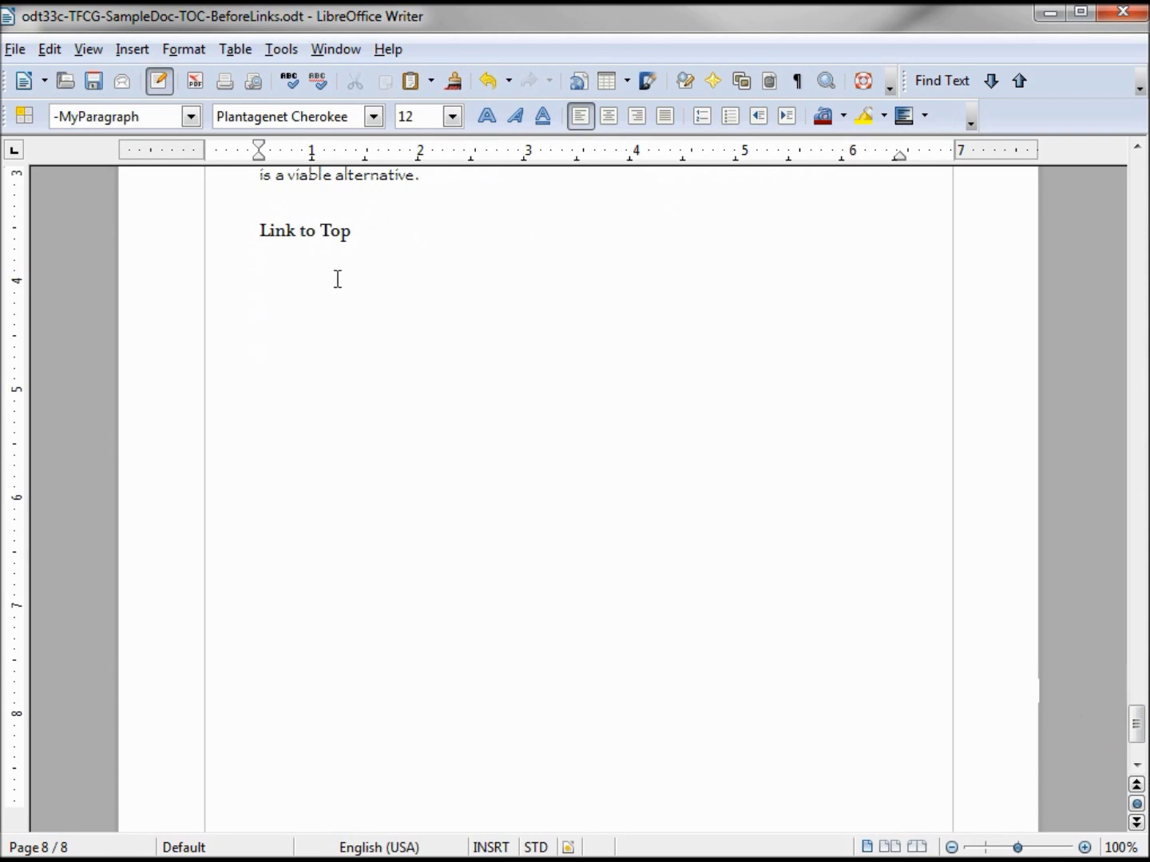
left_click_drag(259, 230, 355, 241)
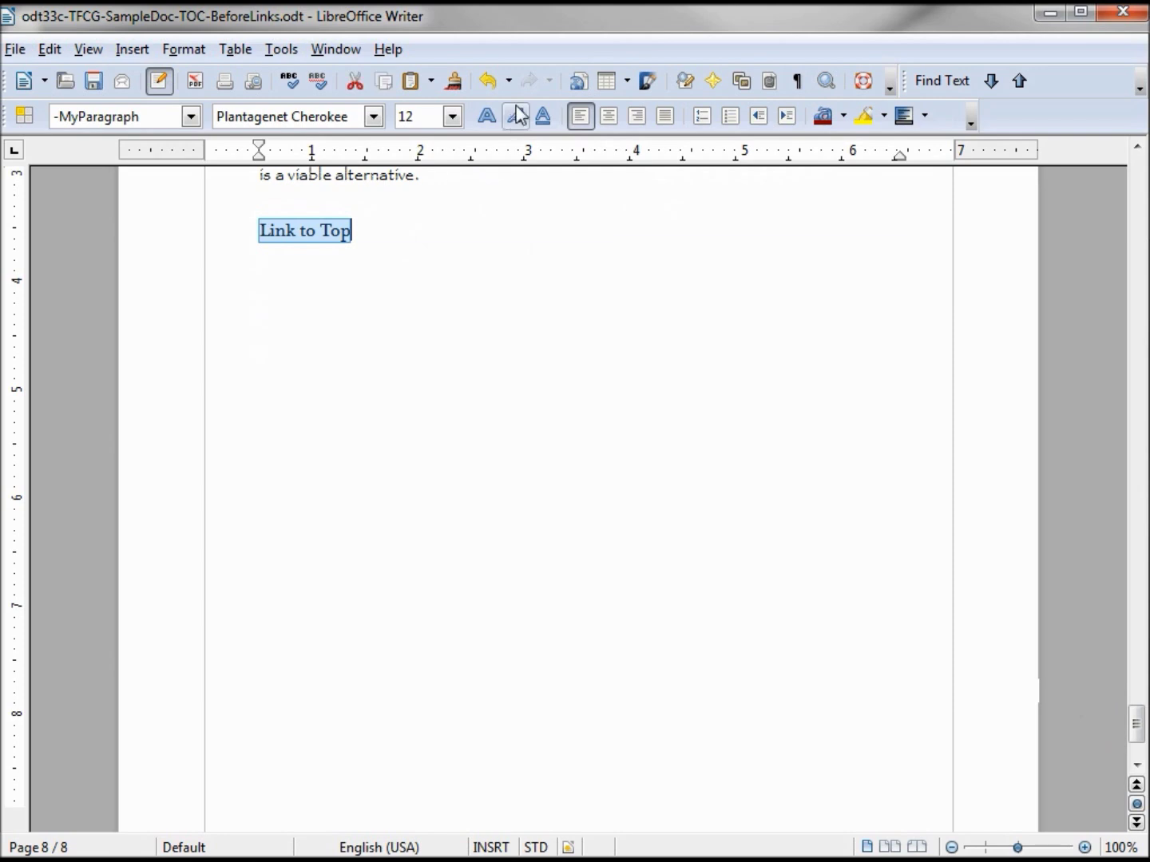
left_click(582, 77)
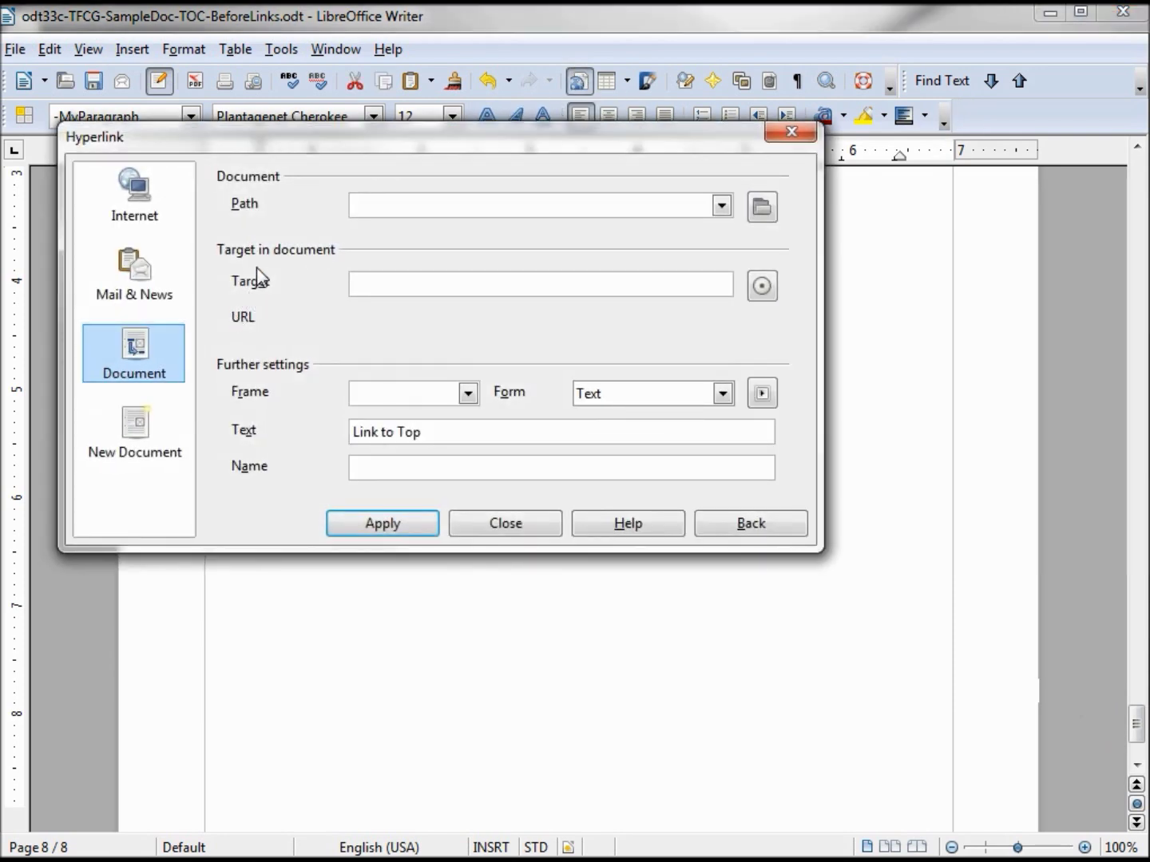
Point Link to Top at the bookmark 'The Frugal Computer Guy - Title' and apply it
left_click(762, 286)
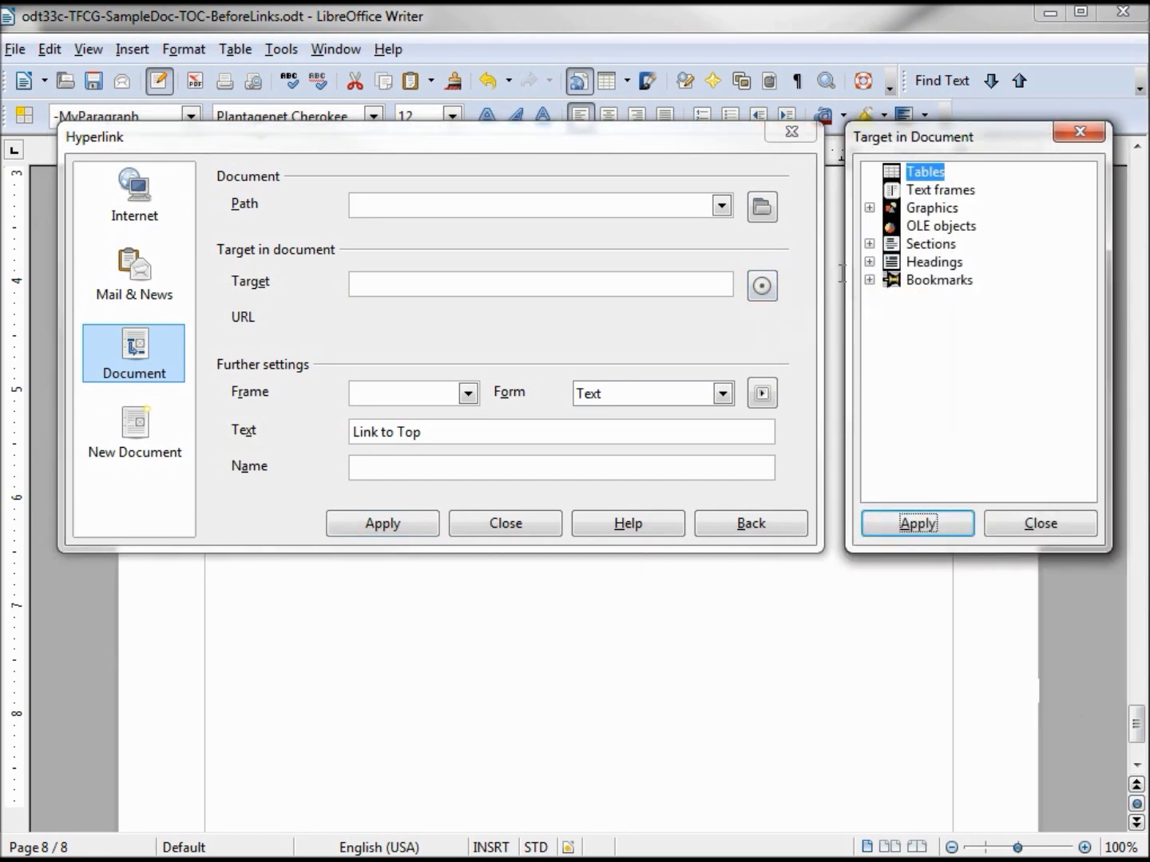
left_click(868, 280)
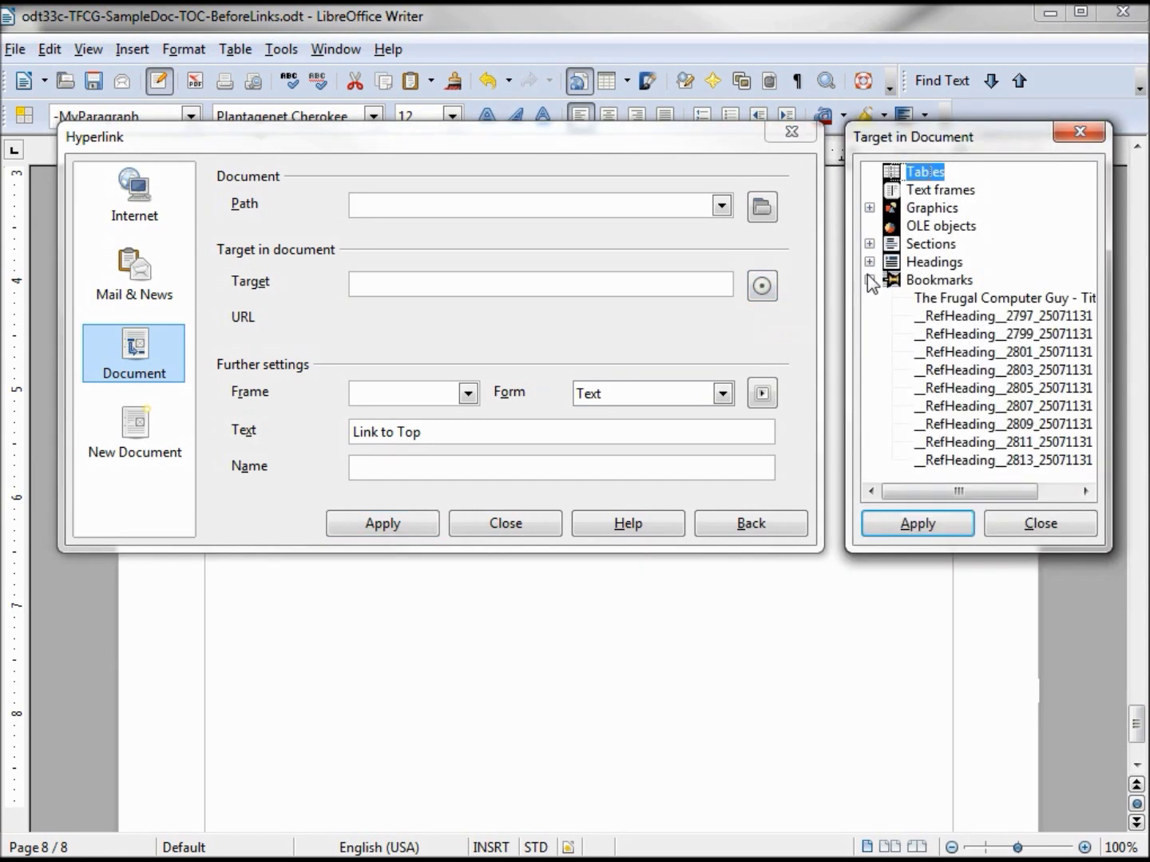
left_click(962, 303)
left_click(918, 523)
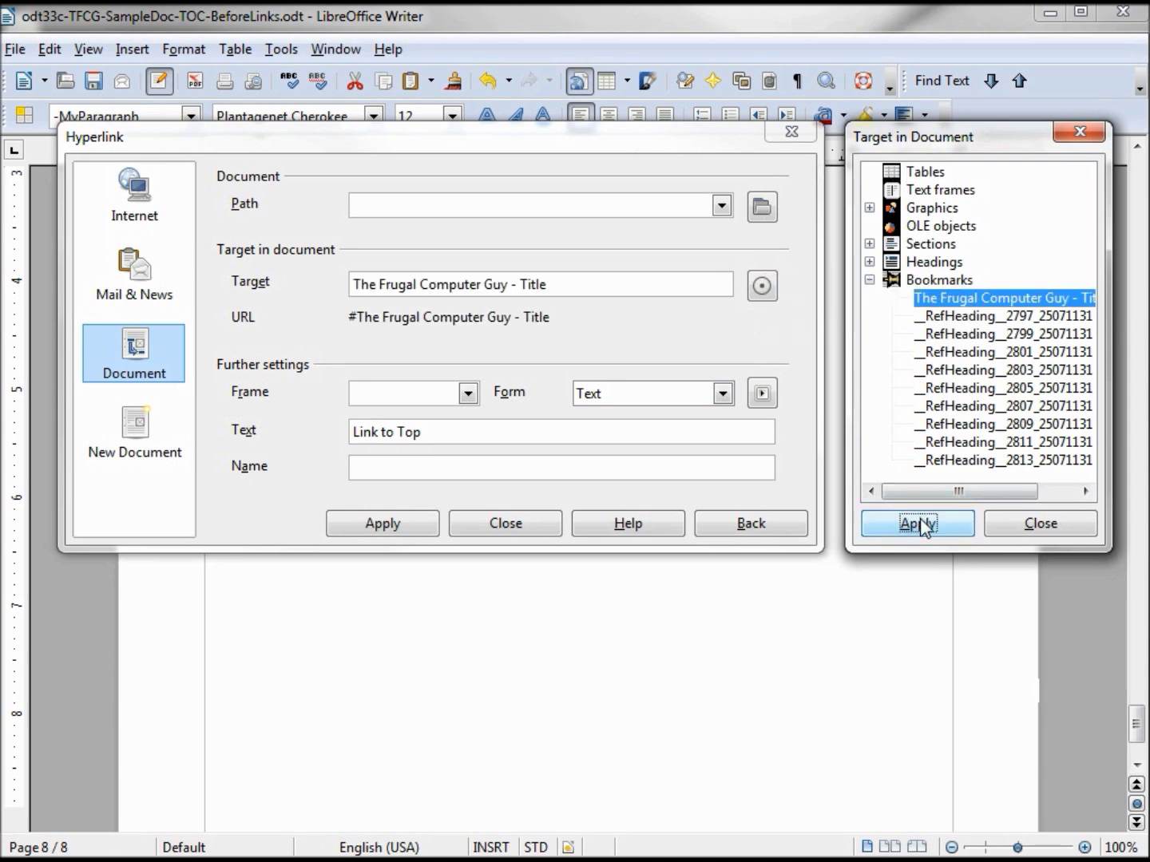
left_click(1040, 525)
left_click(384, 522)
left_click(512, 525)
left_click(341, 371)
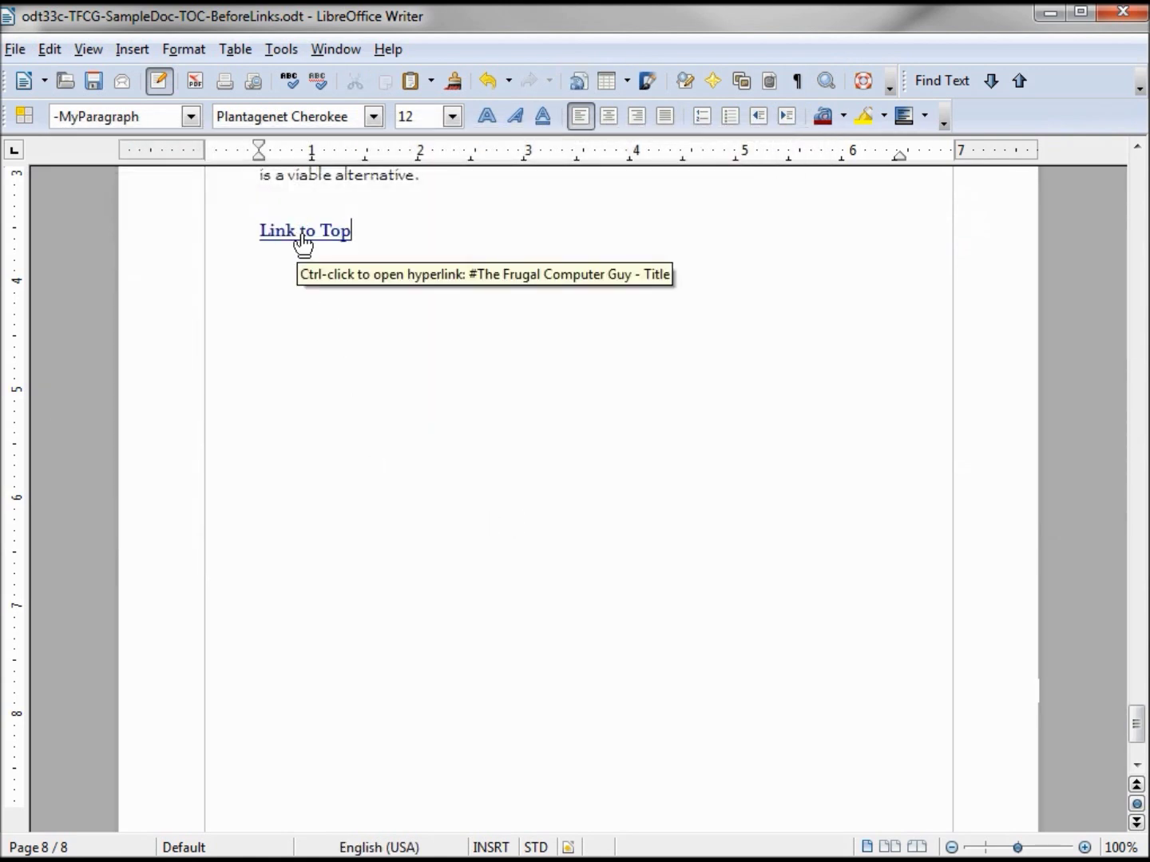
Ctrl-click Link to Top and confirm it lands on the page 1 title
left_click(303, 238, "ctrl")
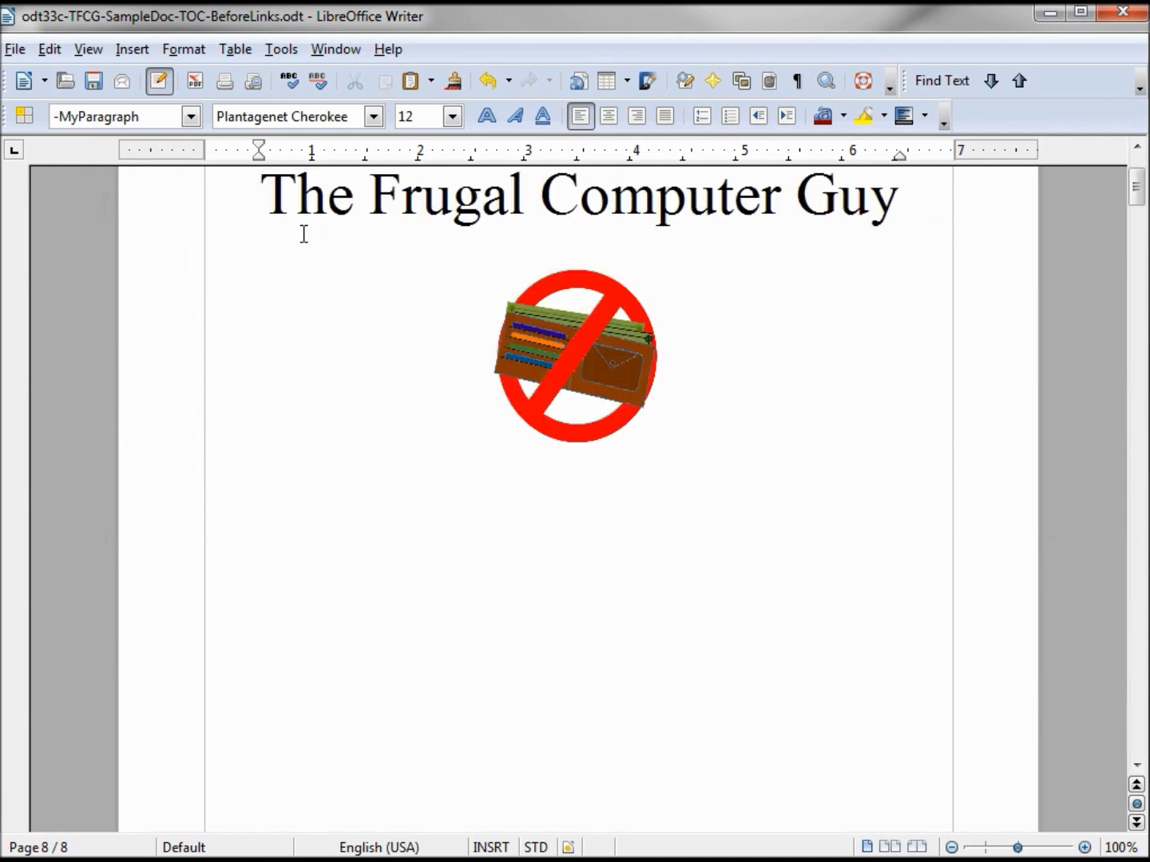
scroll(304, 238, "up", 3)
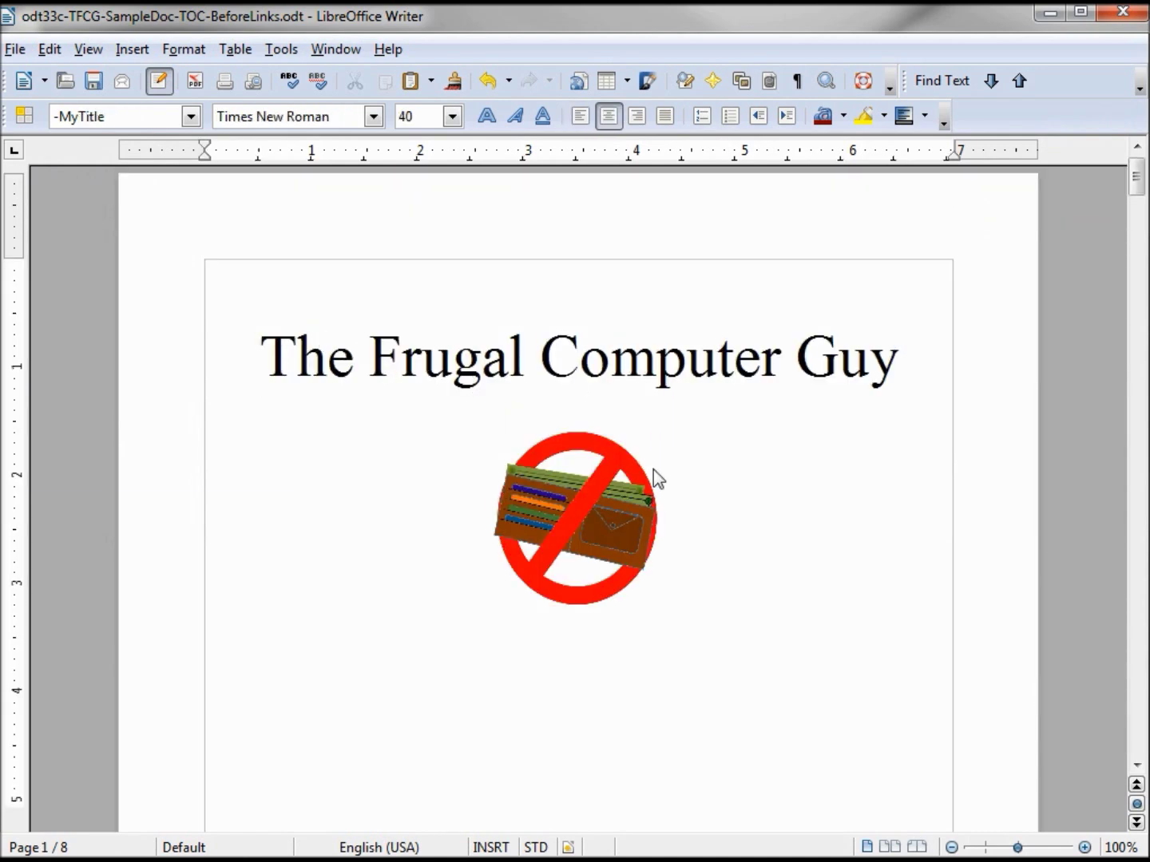
key("ctrl+Home")
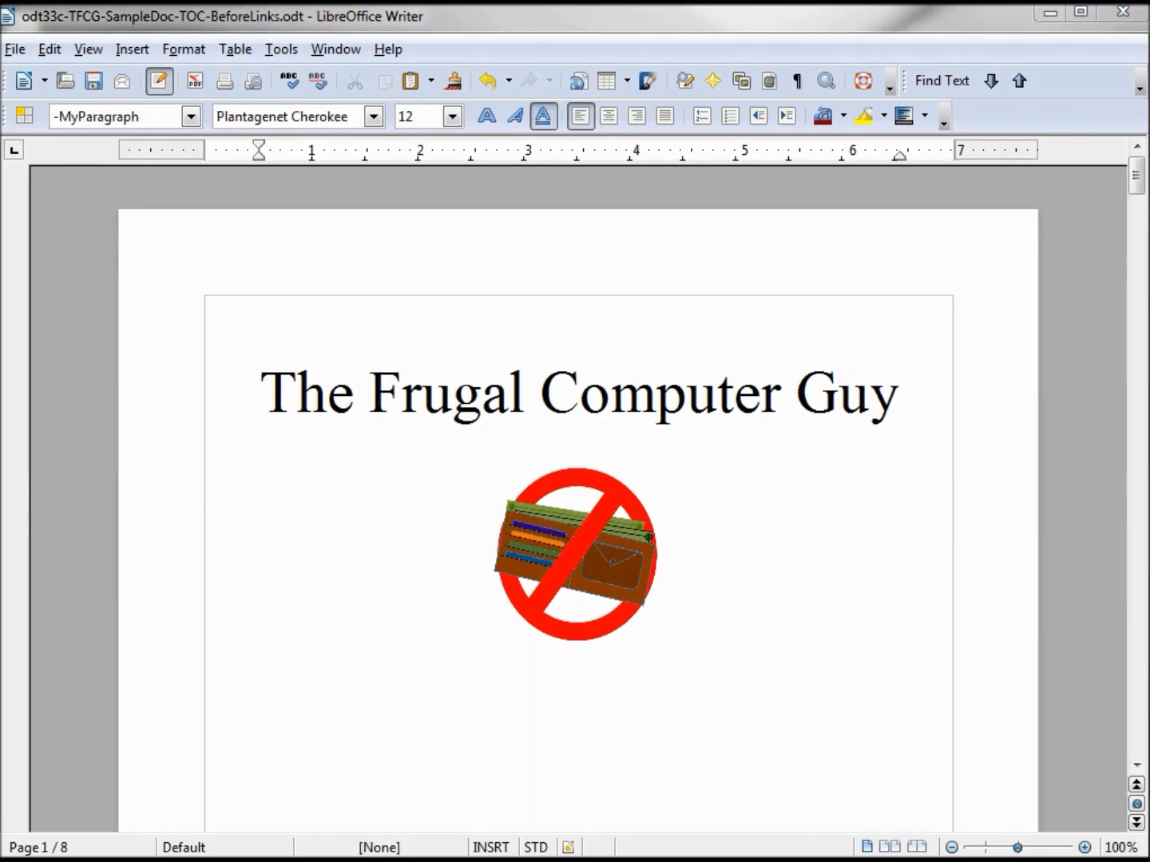
Return to page 8 and start a new empty line below Link to Top
left_click_drag(1137, 177, 1088, 702)
scroll(528, 600, "down", 2)
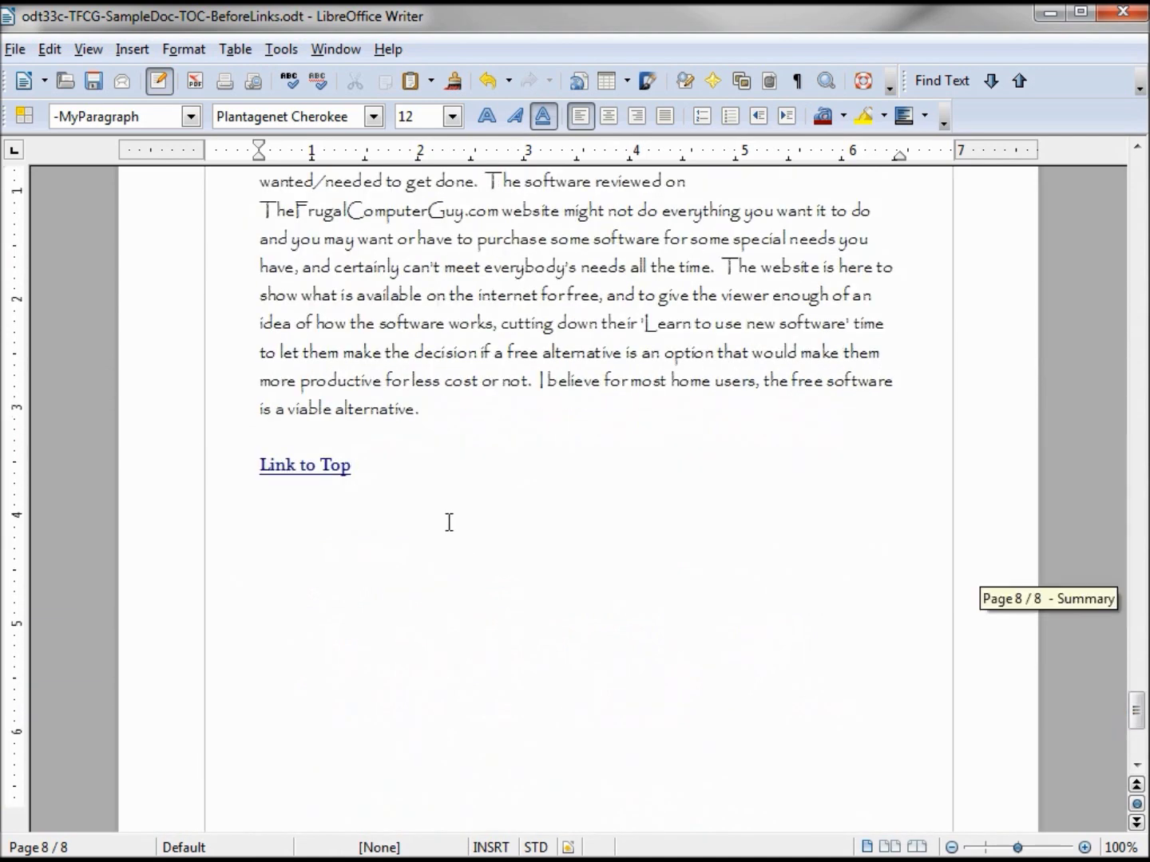
left_click(450, 522)
key("Return")
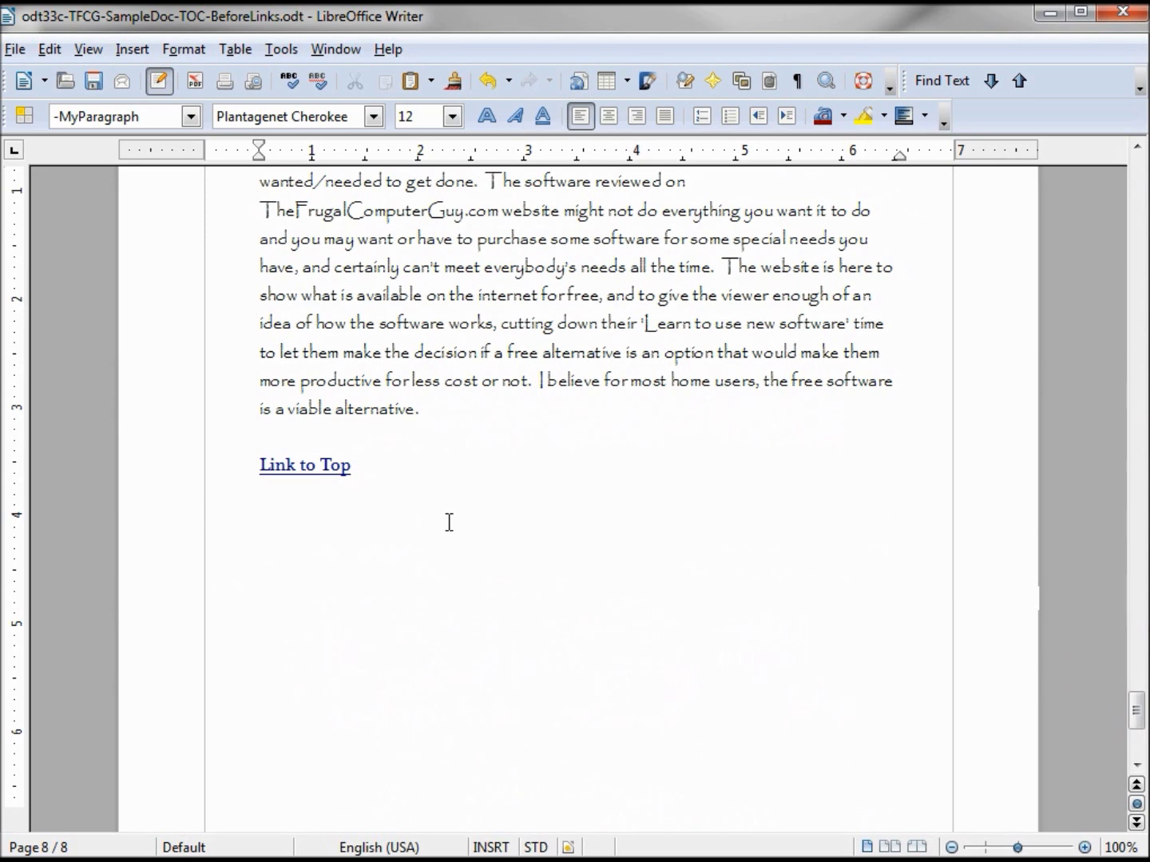
Enter 'thefrugalcomputerguy.com' via autocomplete, select it, and open the Hyperlink dialog
type("the")
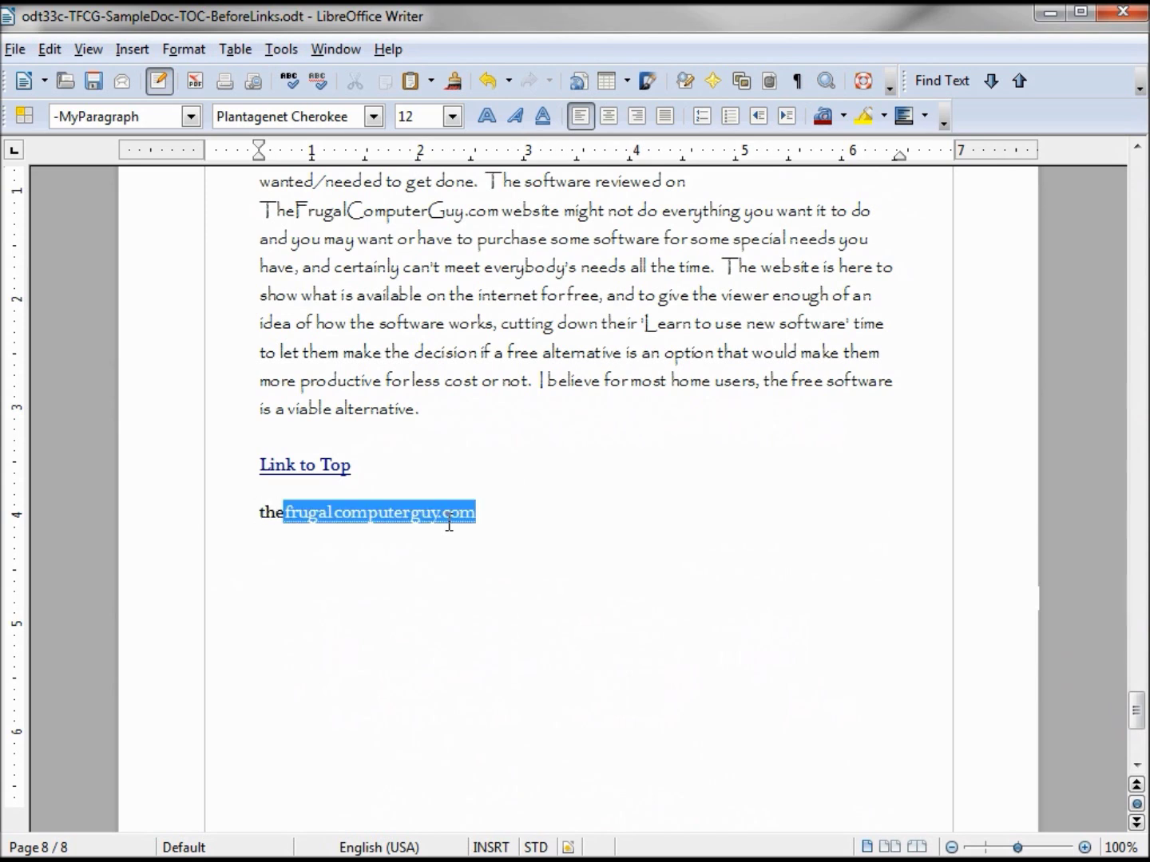
key("Return")
key("shift+Left")
key("shift+Left")
key("shift+Left")
key("shift+Left")
key("shift+Left")
key("shift+Left")
key("shift+Left")
key("shift+Left")
key("shift+Left")
key("shift+Left")
key("shift+Left")
key("shift+Left")
key("shift+Left")
key("shift+Left")
key("shift+Left")
key("shift+Left")
key("shift+Left")
key("shift+Left")
key("shift+Left")
key("shift+Left")
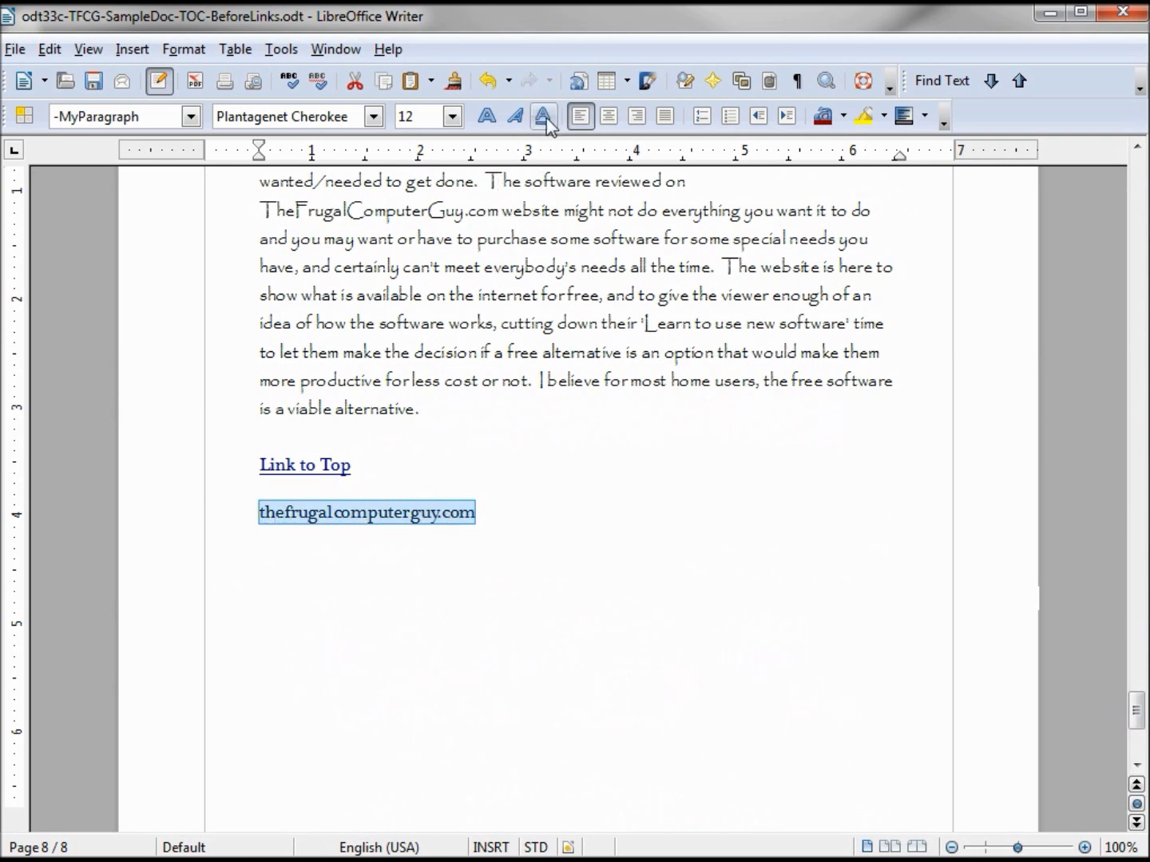
left_click(577, 81)
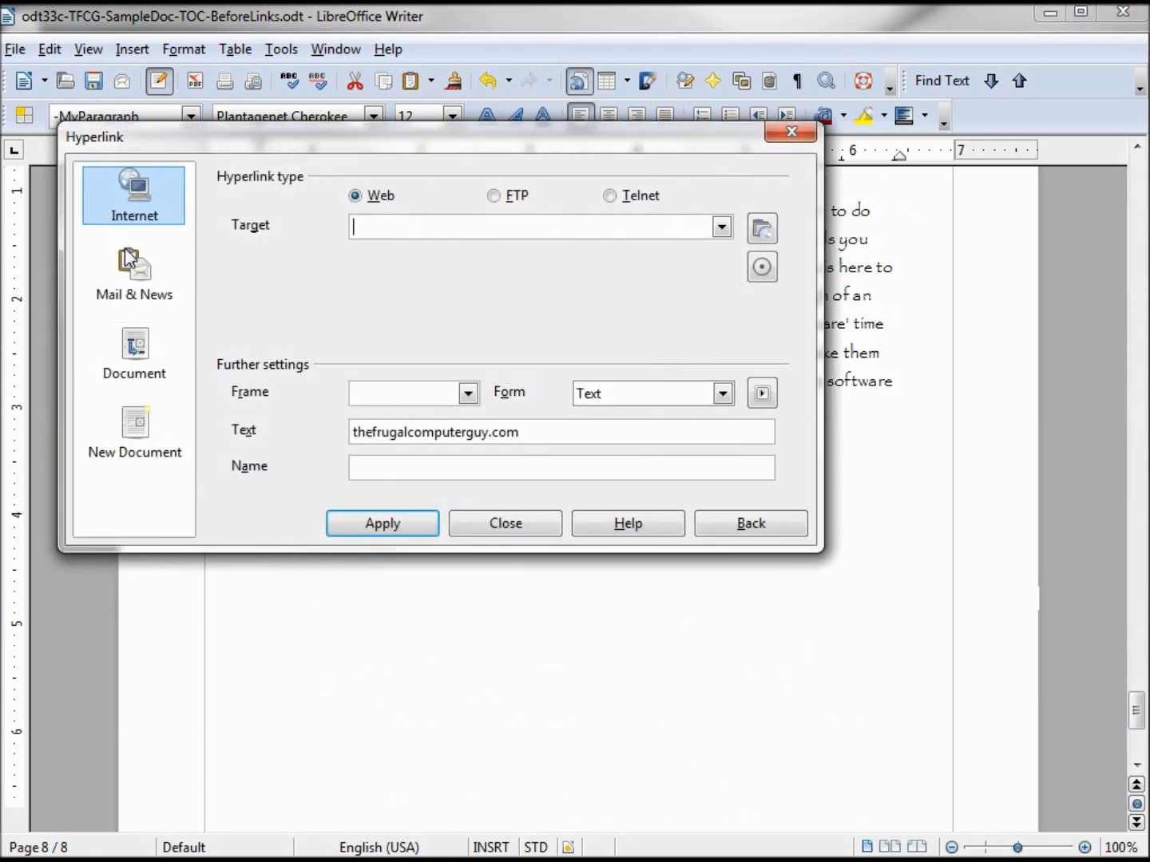
left_click(140, 191)
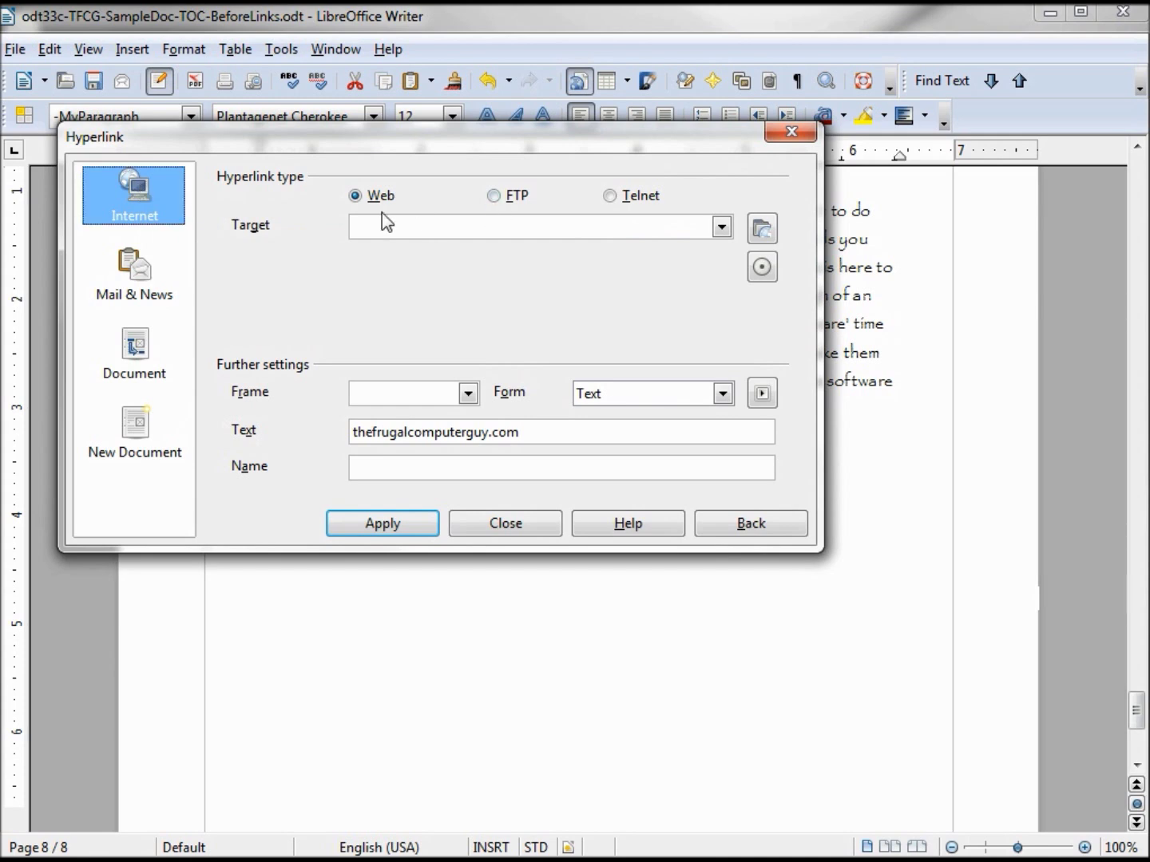
left_click(405, 232)
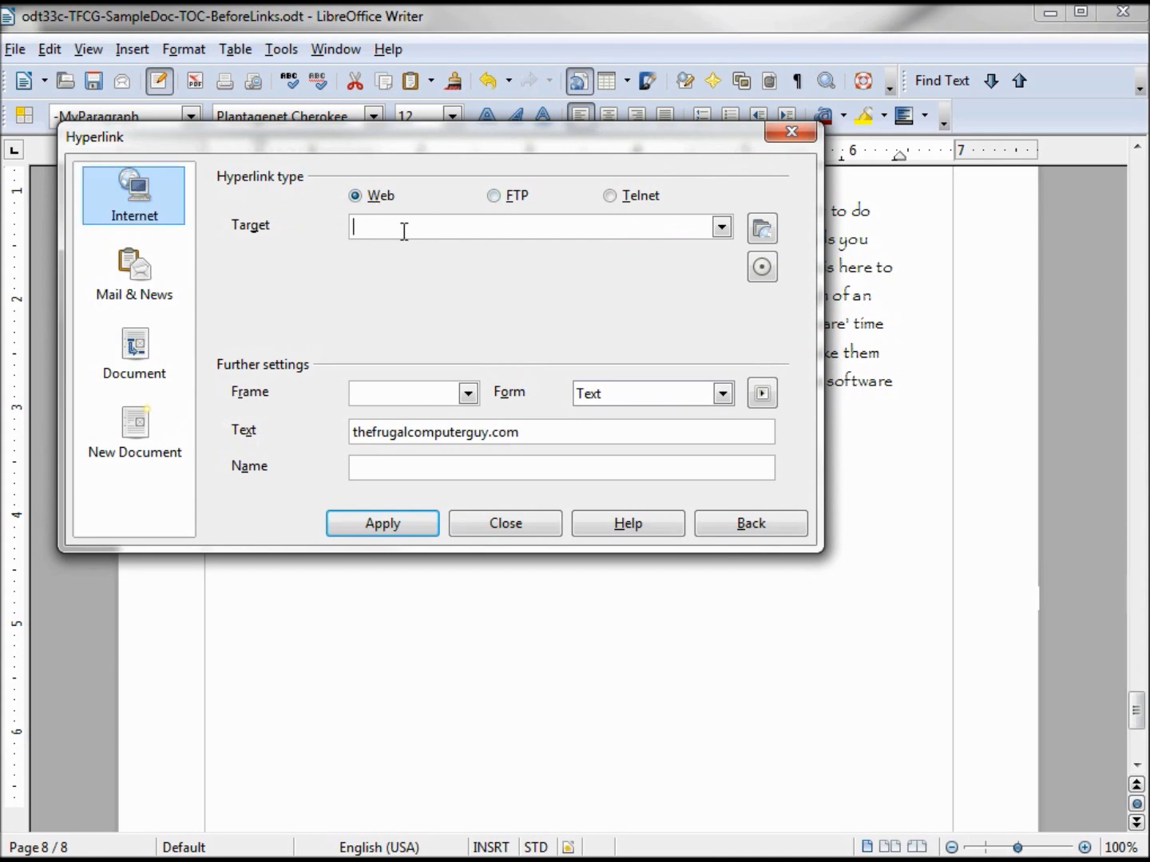
type("www.thefrugalcomputerguy.com")
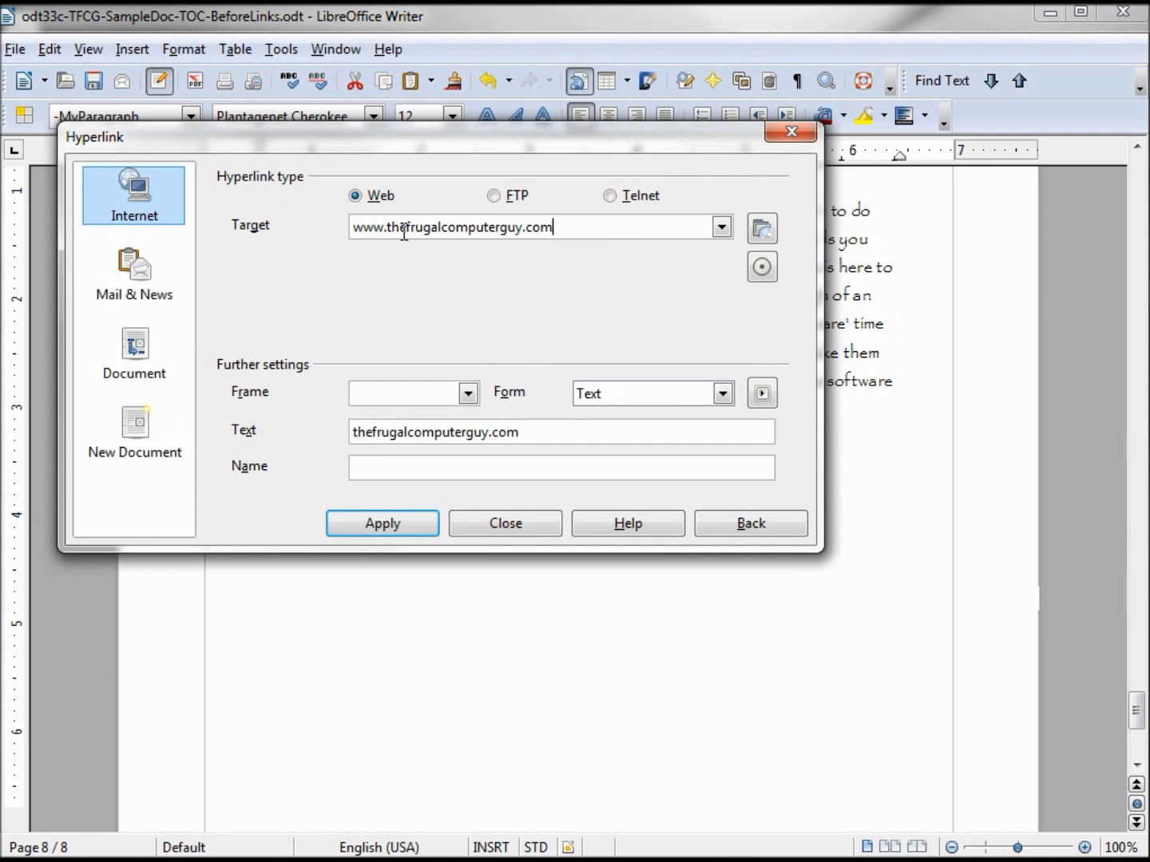
left_click(373, 533)
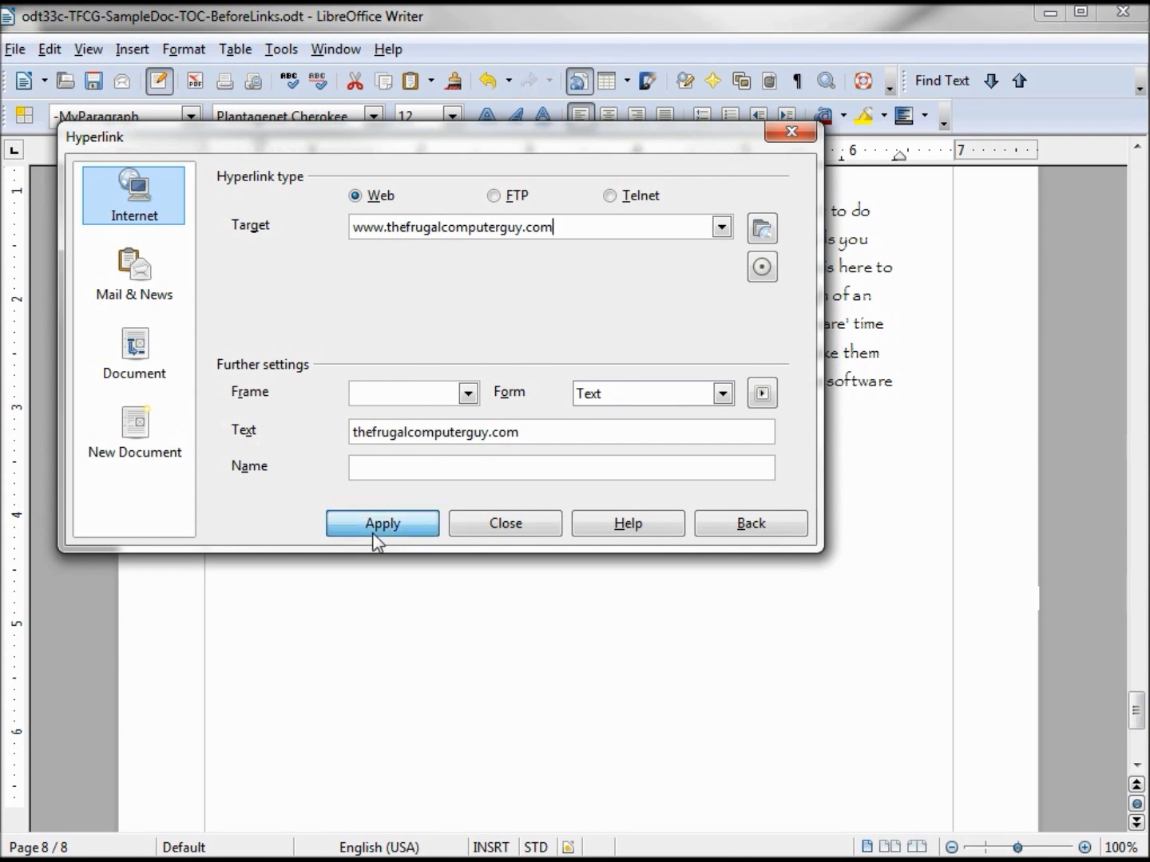
left_click(505, 523)
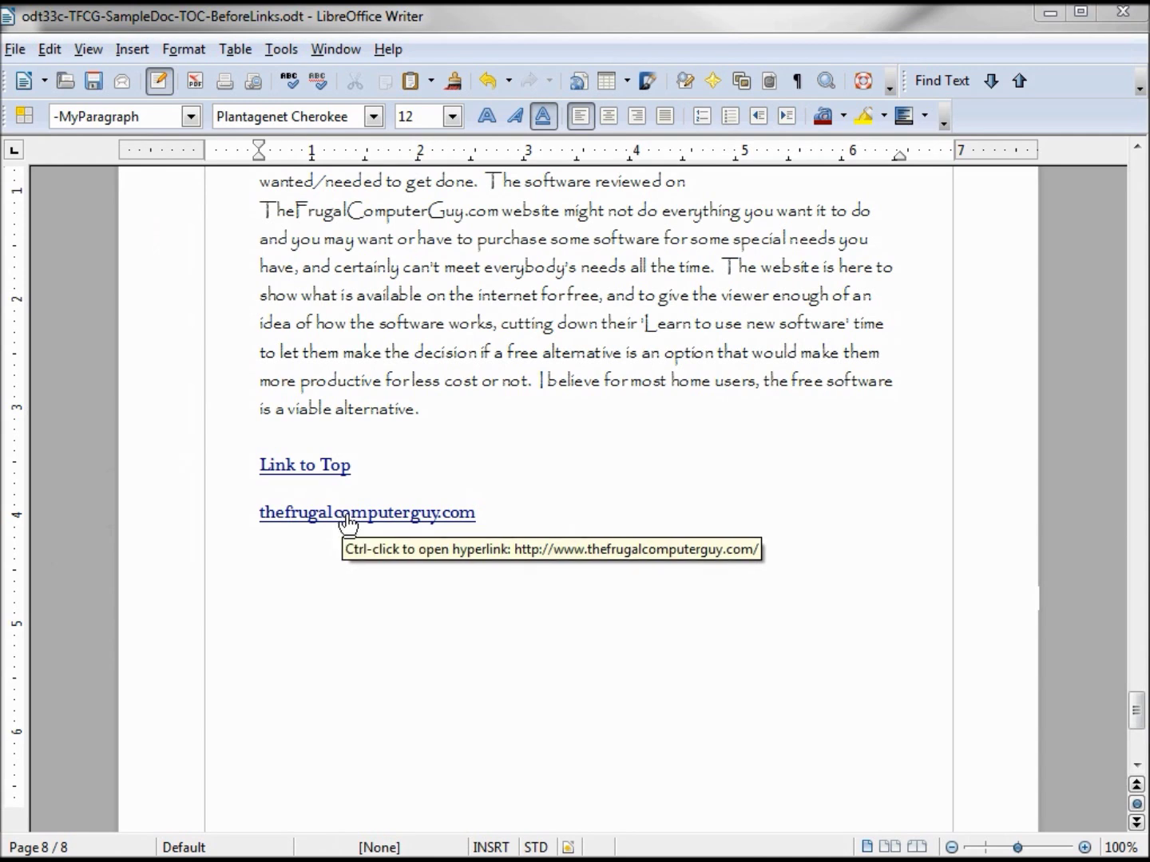
left_click(348, 523, "ctrl")
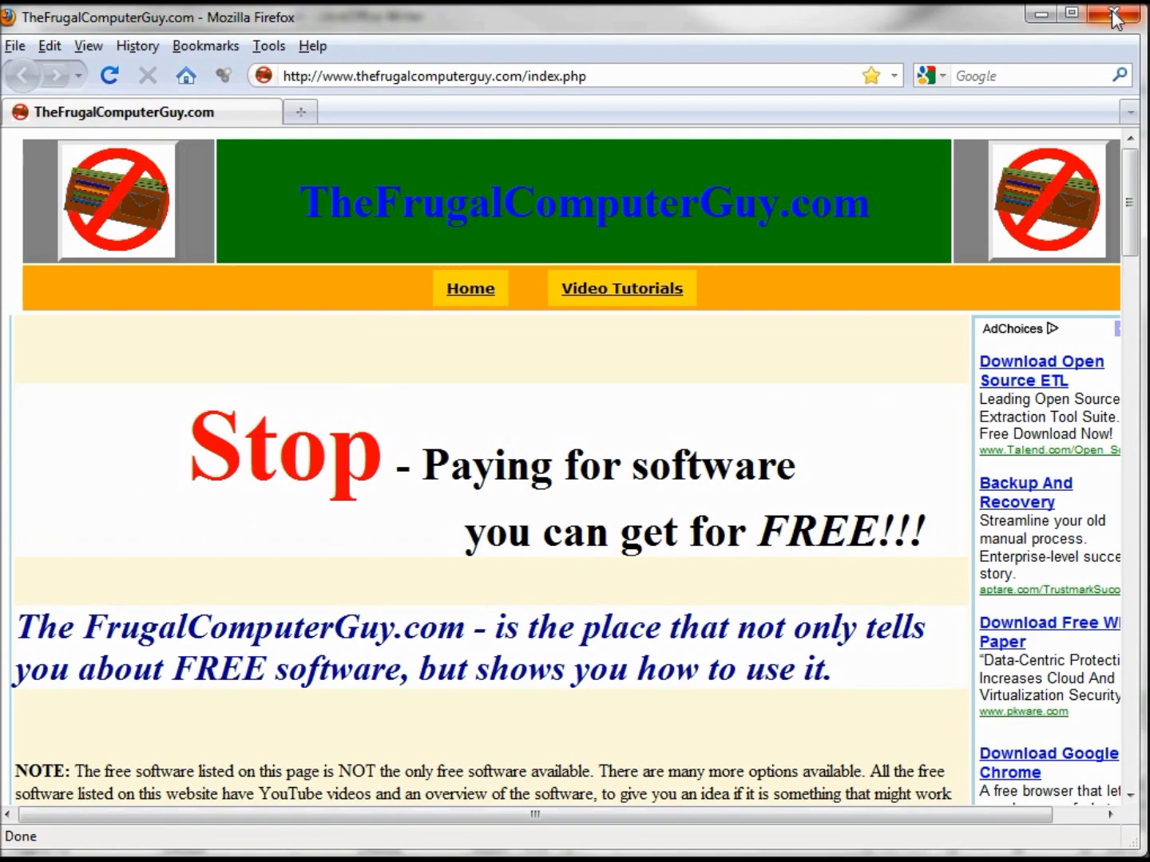
left_click(1114, 16)
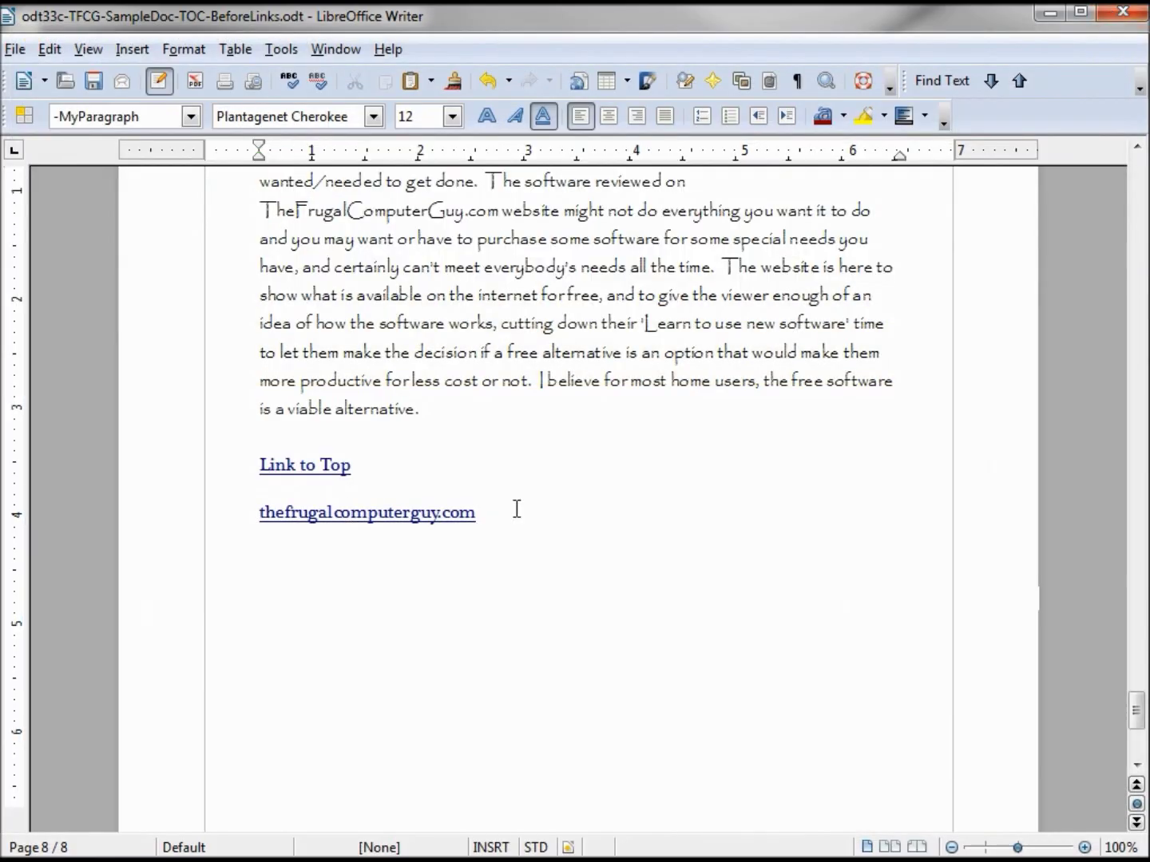
left_click(579, 84)
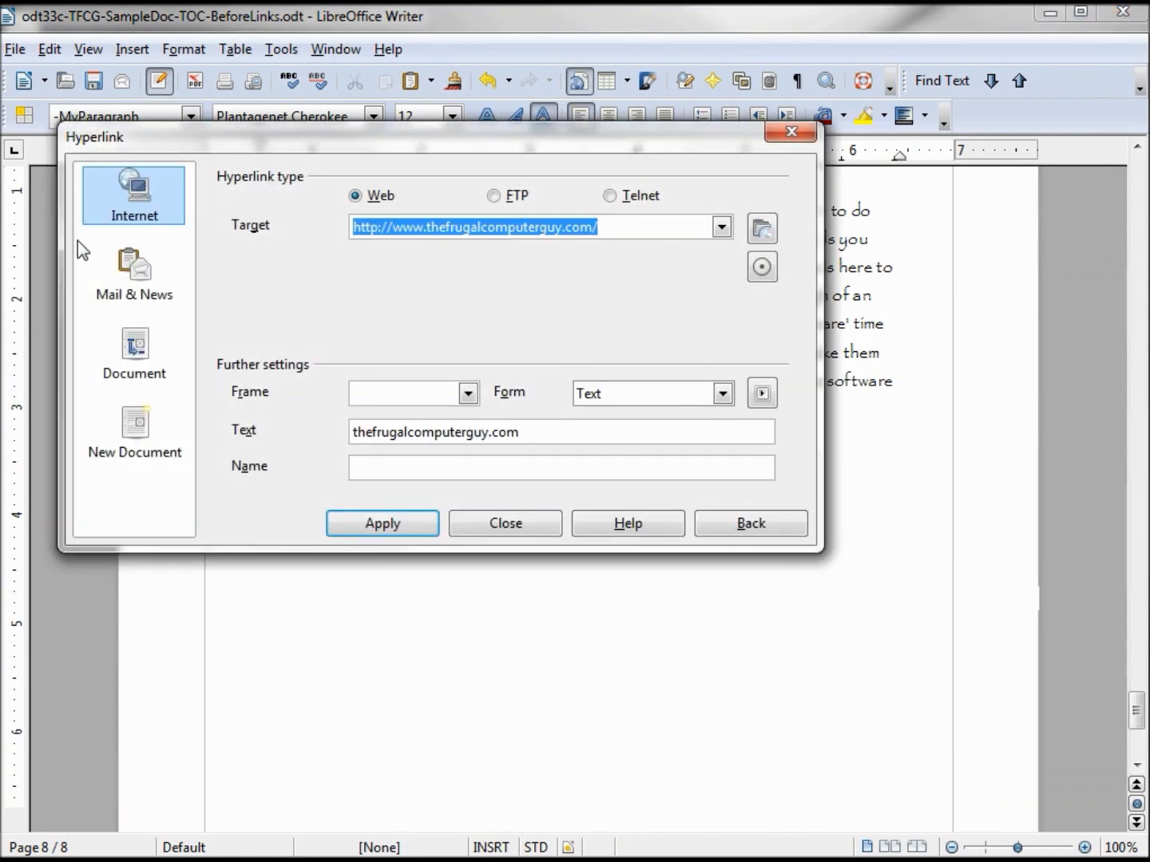
left_click(135, 444)
left_click(155, 358)
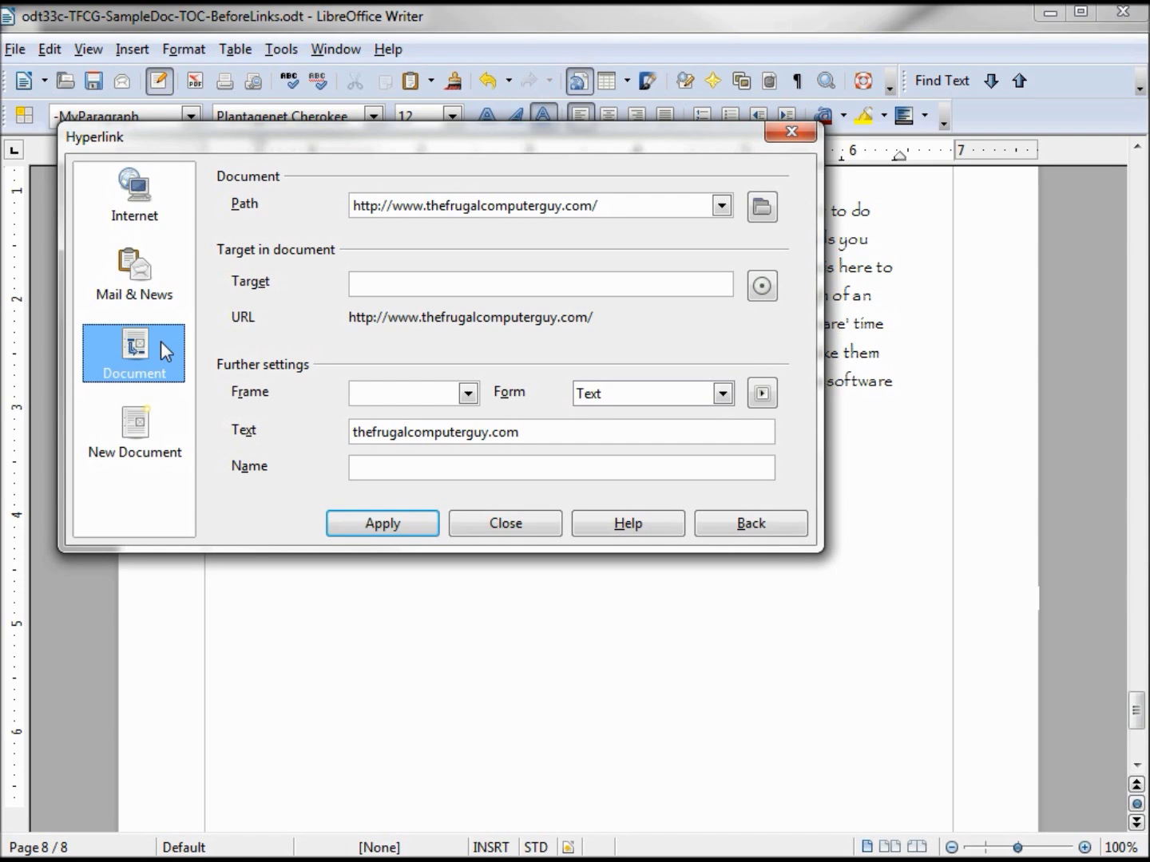
left_click(504, 527)
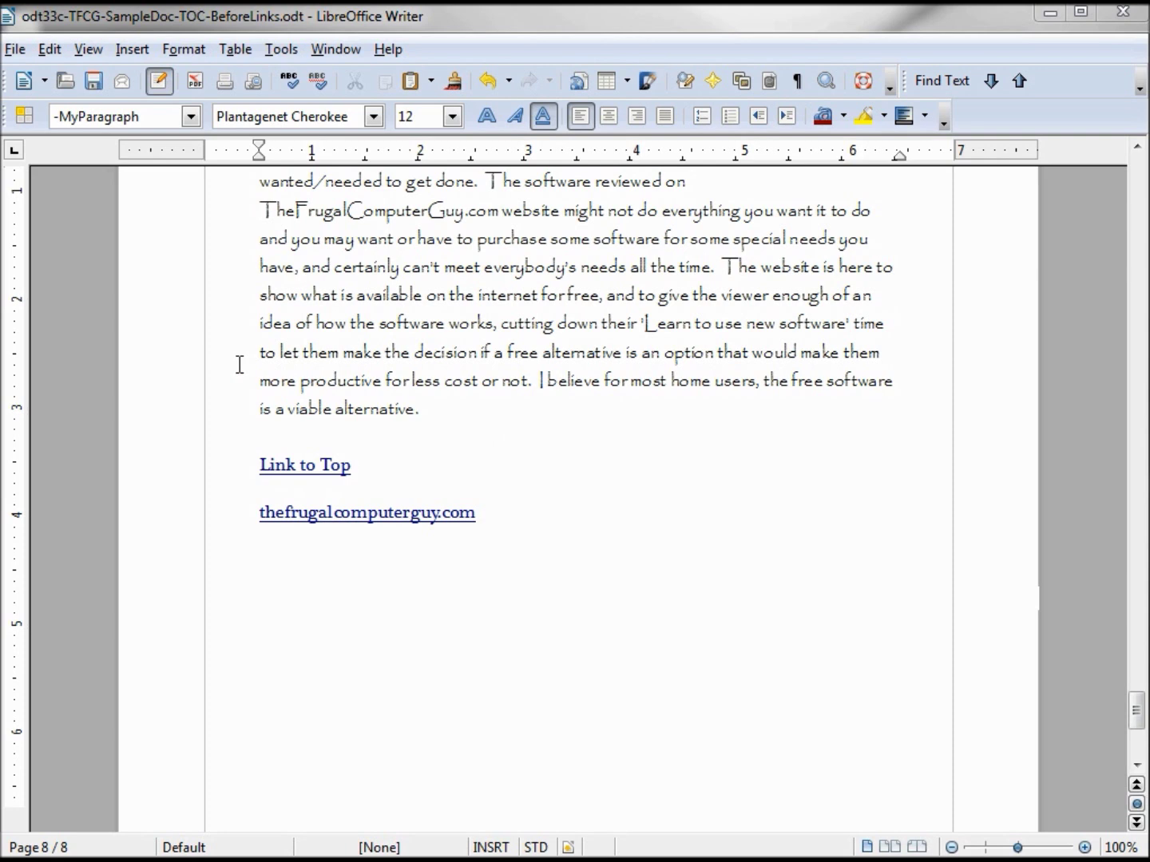
Export the document to the Desktop as odt33c-TFCG-SampleDoc-TOC-BeforeLinks.pdf, then minimize Writer
left_click(12, 49)
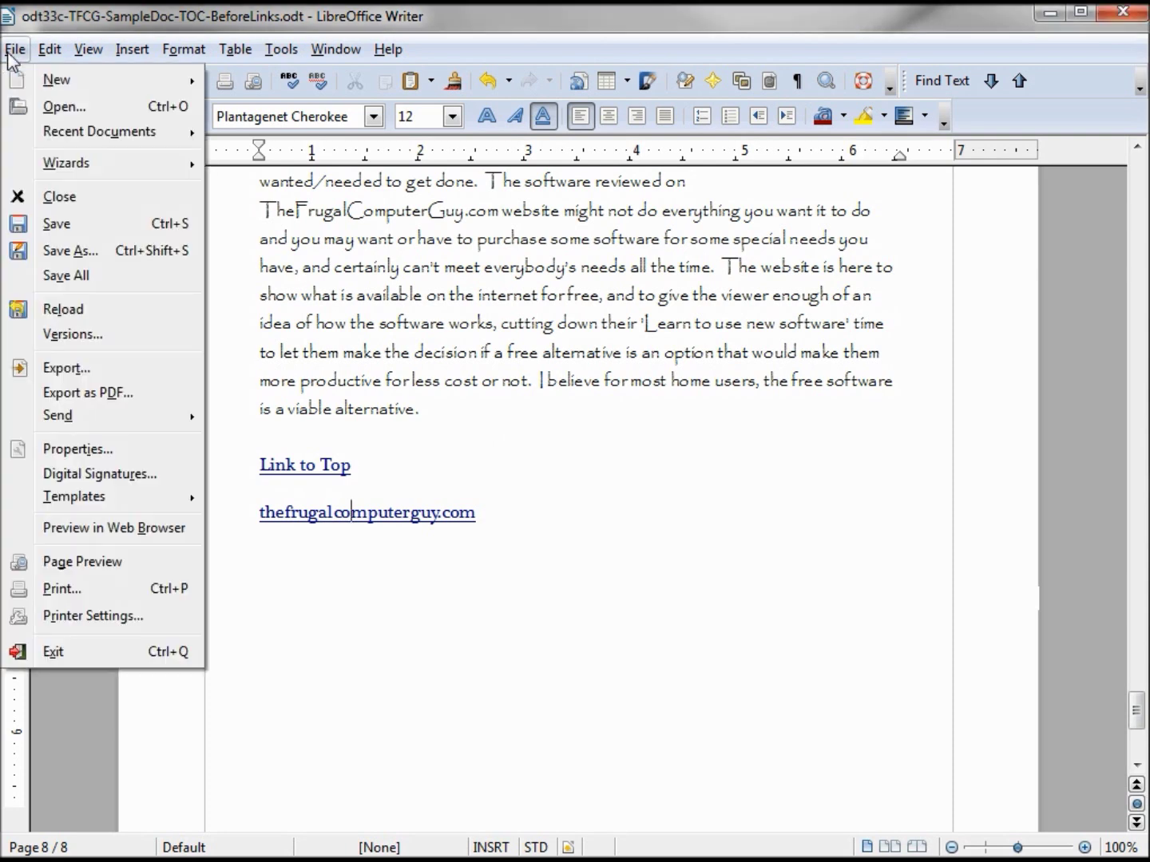
left_click(92, 399)
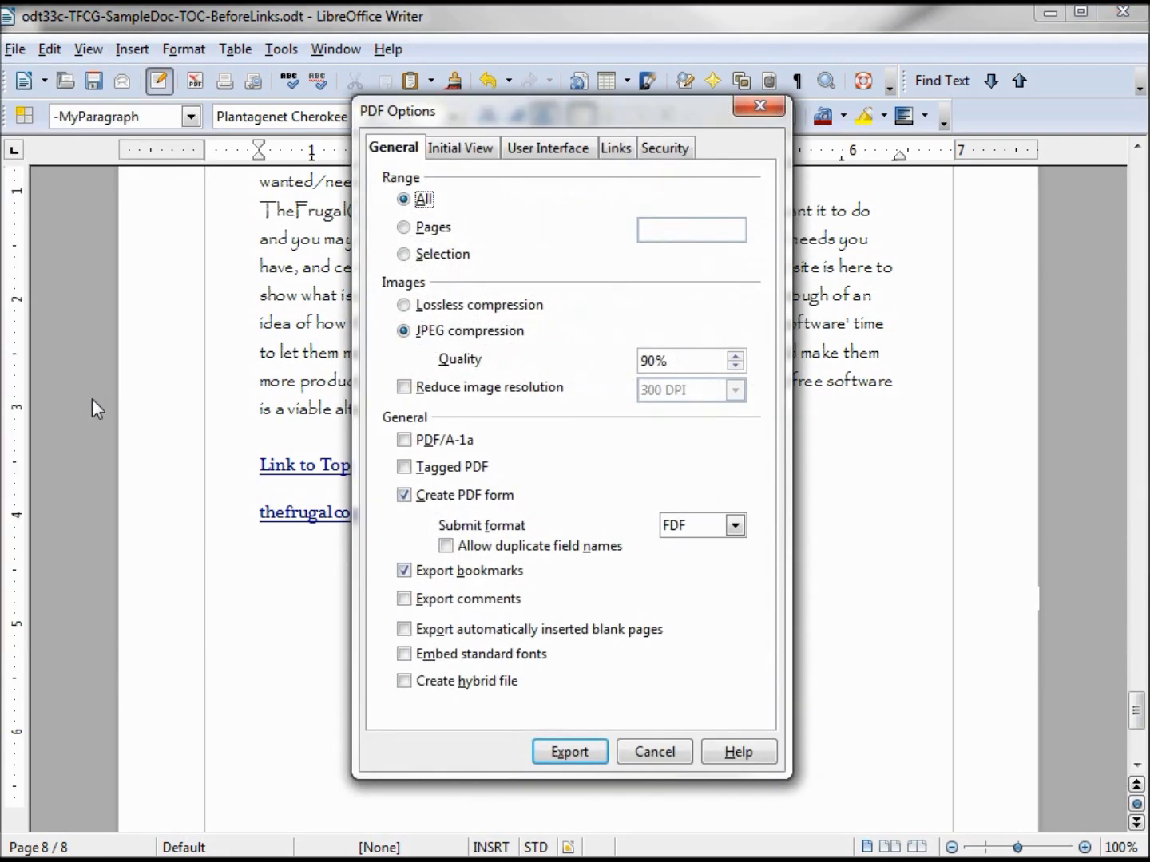
left_click(570, 752)
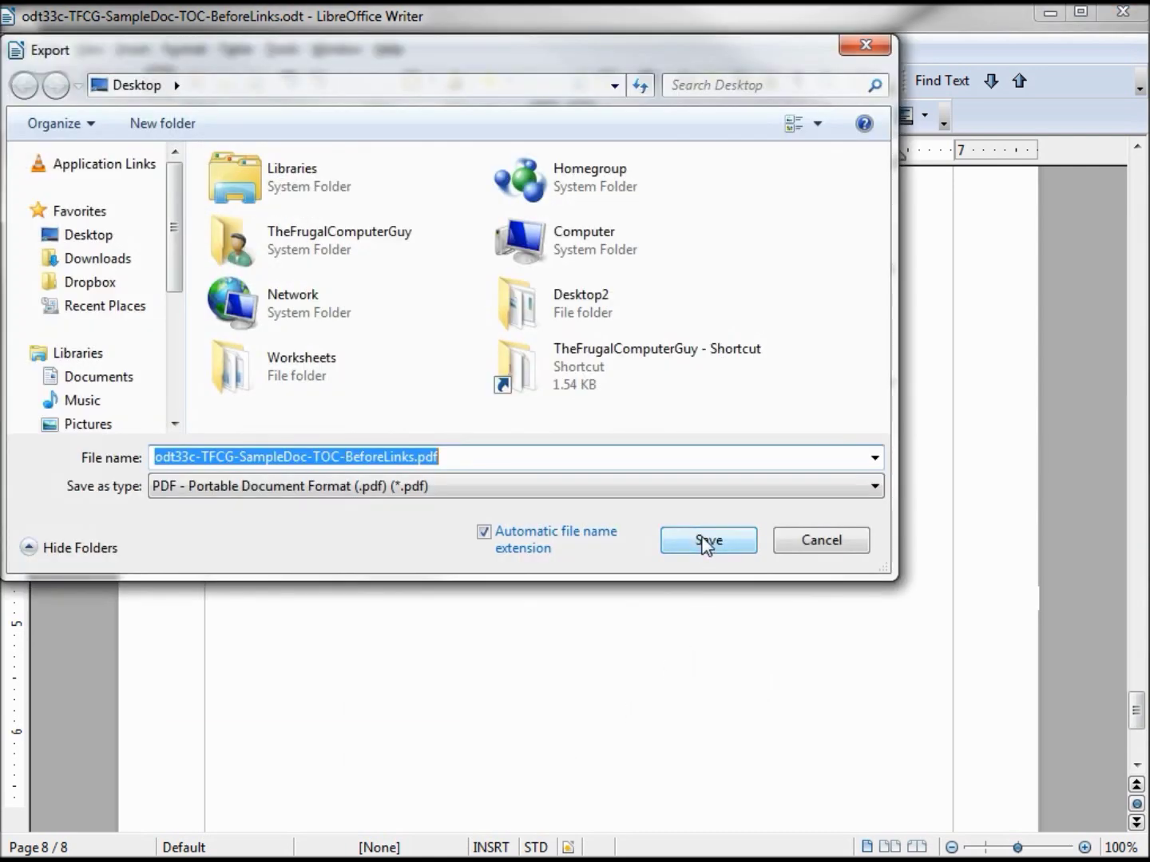
left_click(703, 543)
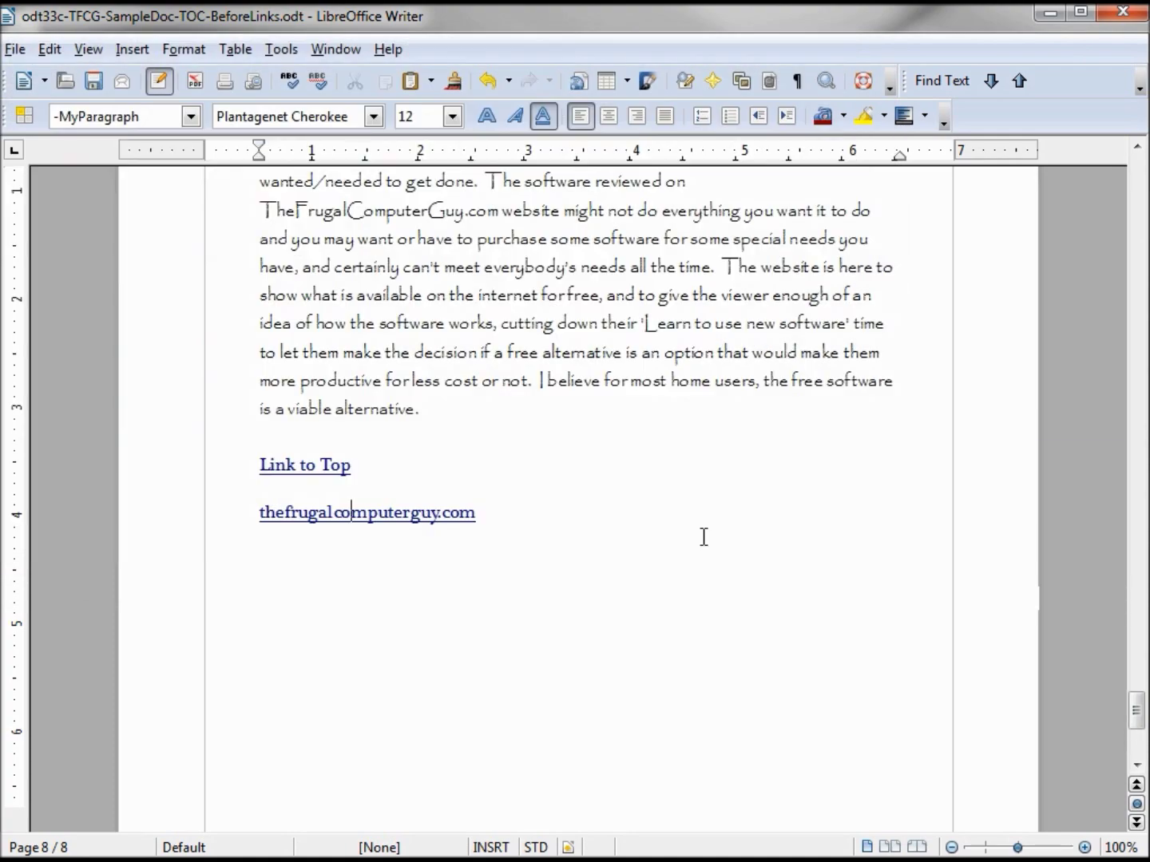
left_click(1051, 12)
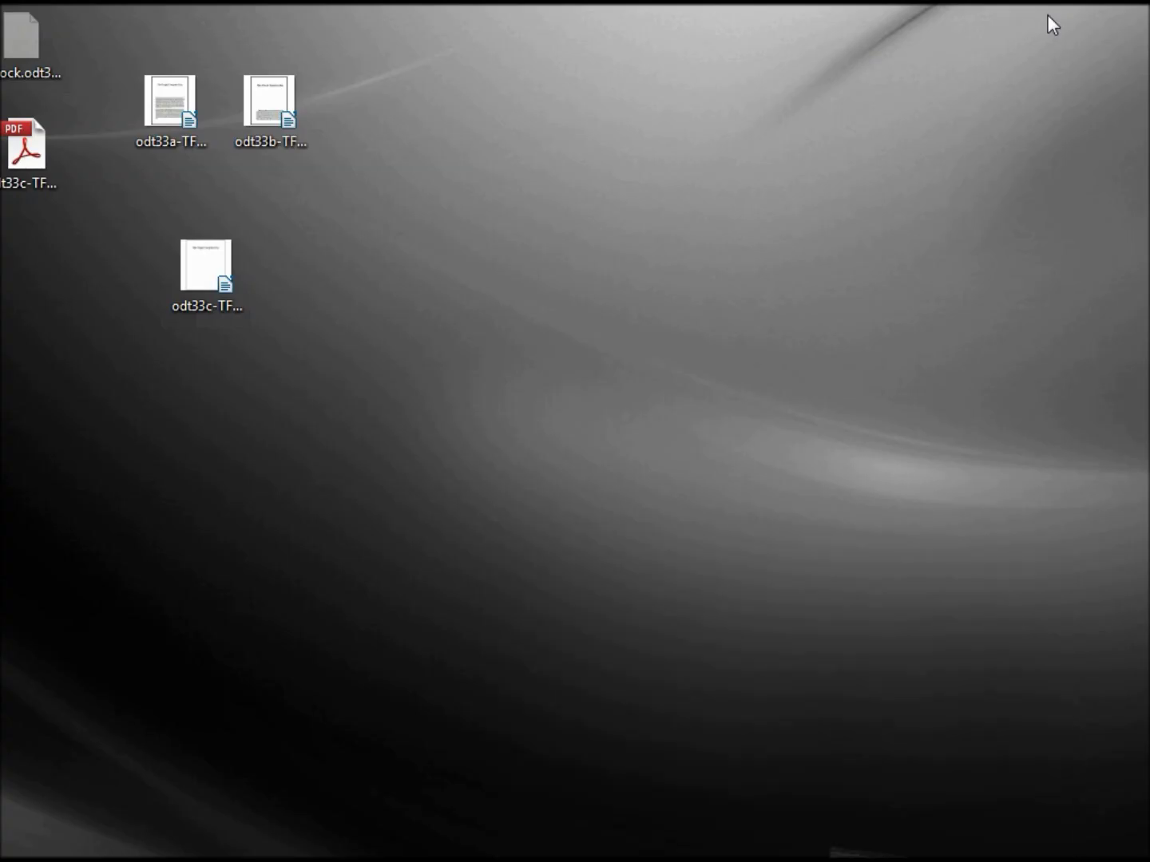
Open the PDF in Adobe Reader and test the Summary contents entry and Link to Top
double_click(33, 149)
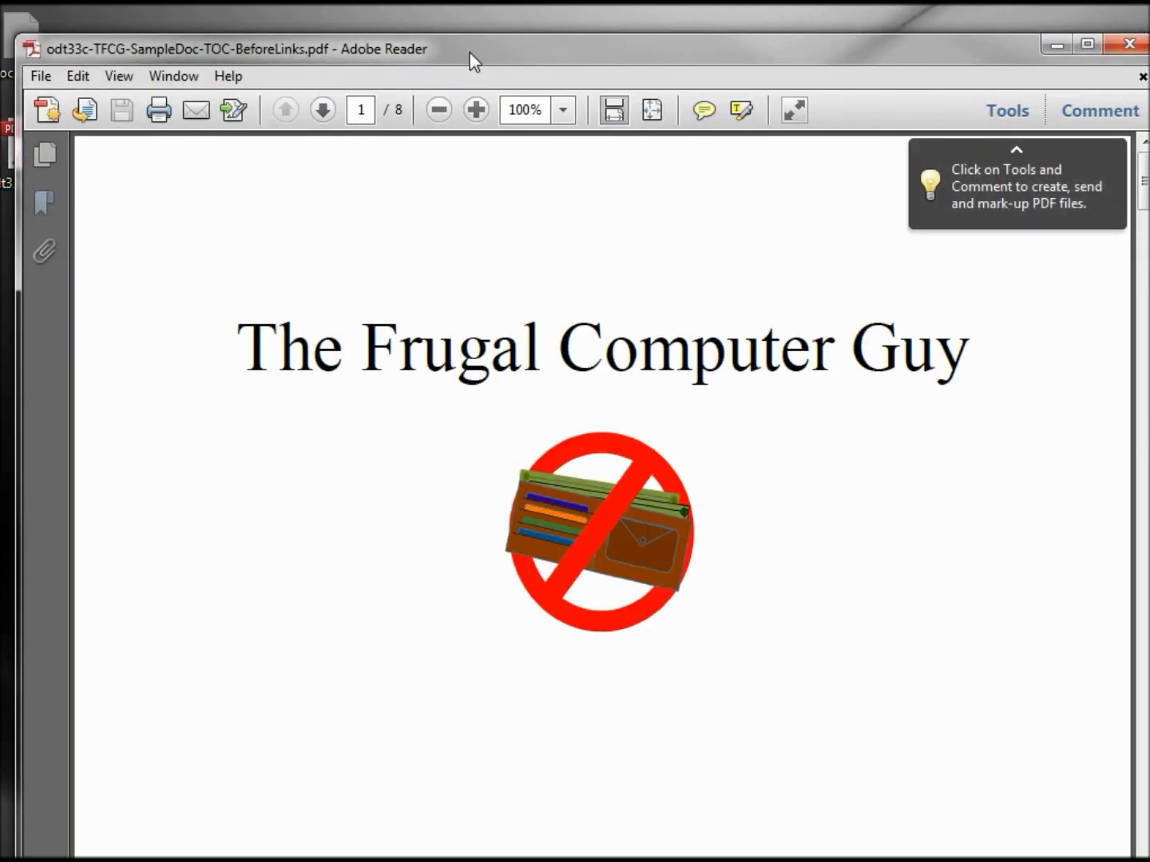
scroll(673, 442, "down", 5)
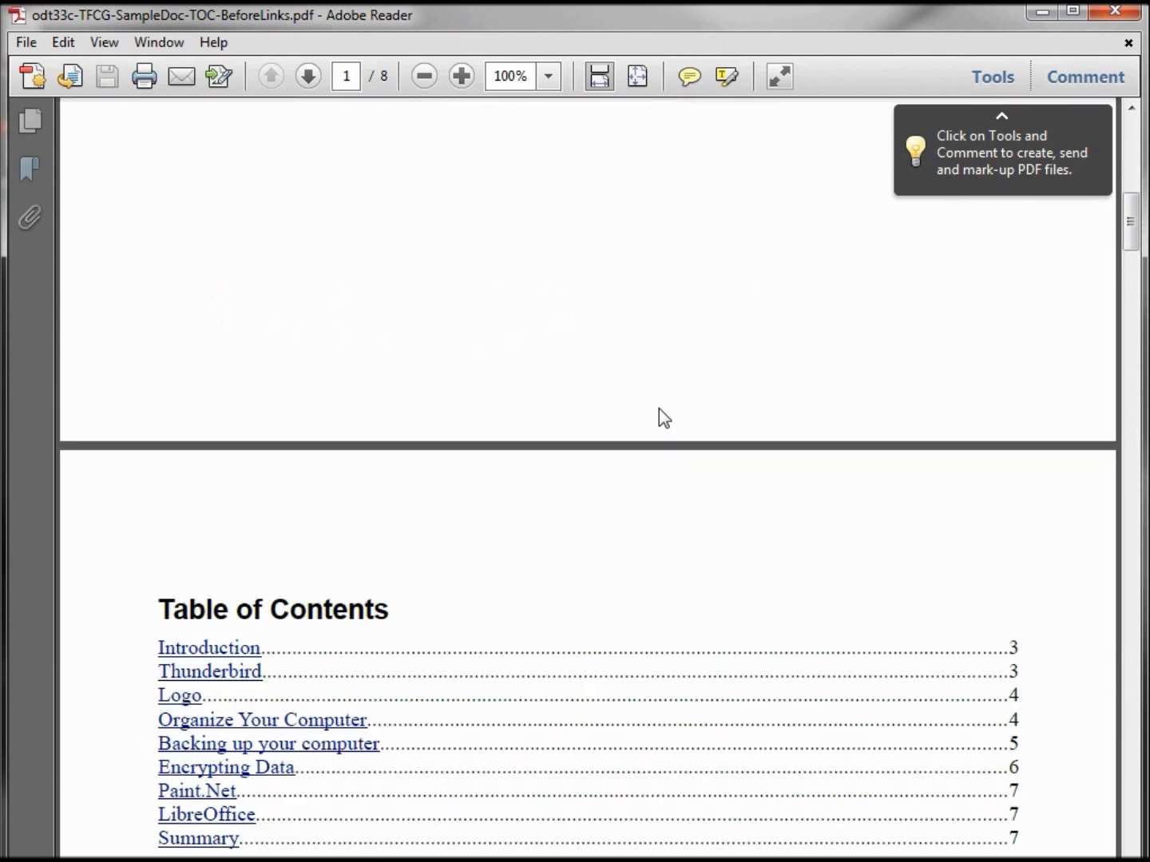
scroll(658, 409, "down", 5)
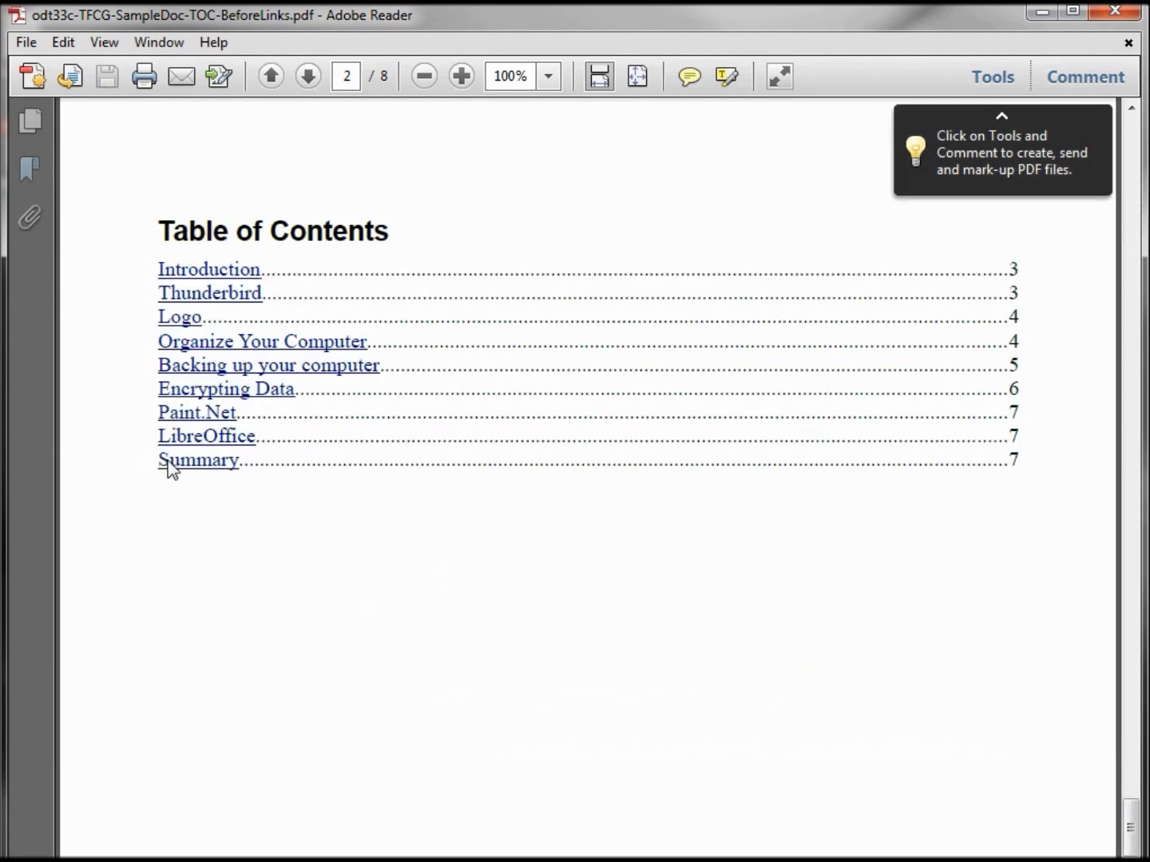
left_click(169, 467)
scroll(317, 541, "down", 3)
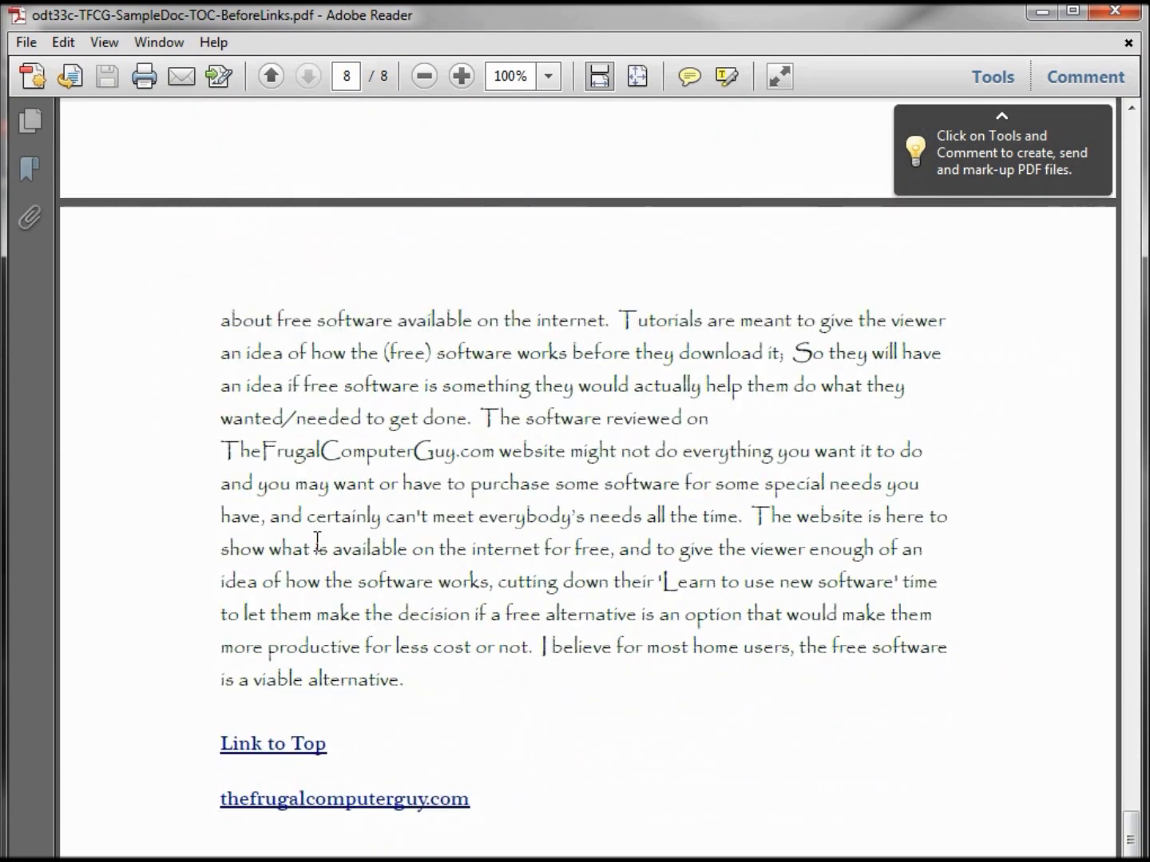
left_click(271, 744)
Jump to Summary again and follow the website link, allowing the connection
scroll(303, 484, "down", 5)
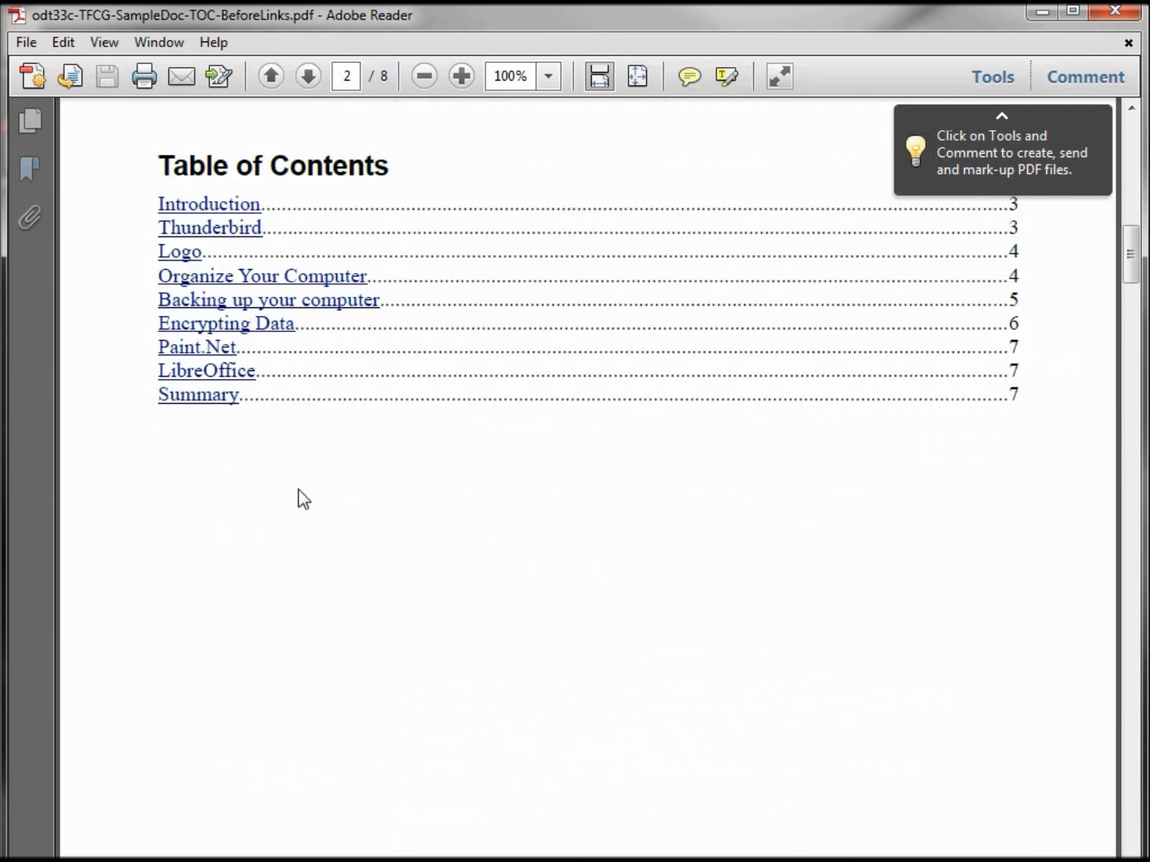
left_click(200, 399)
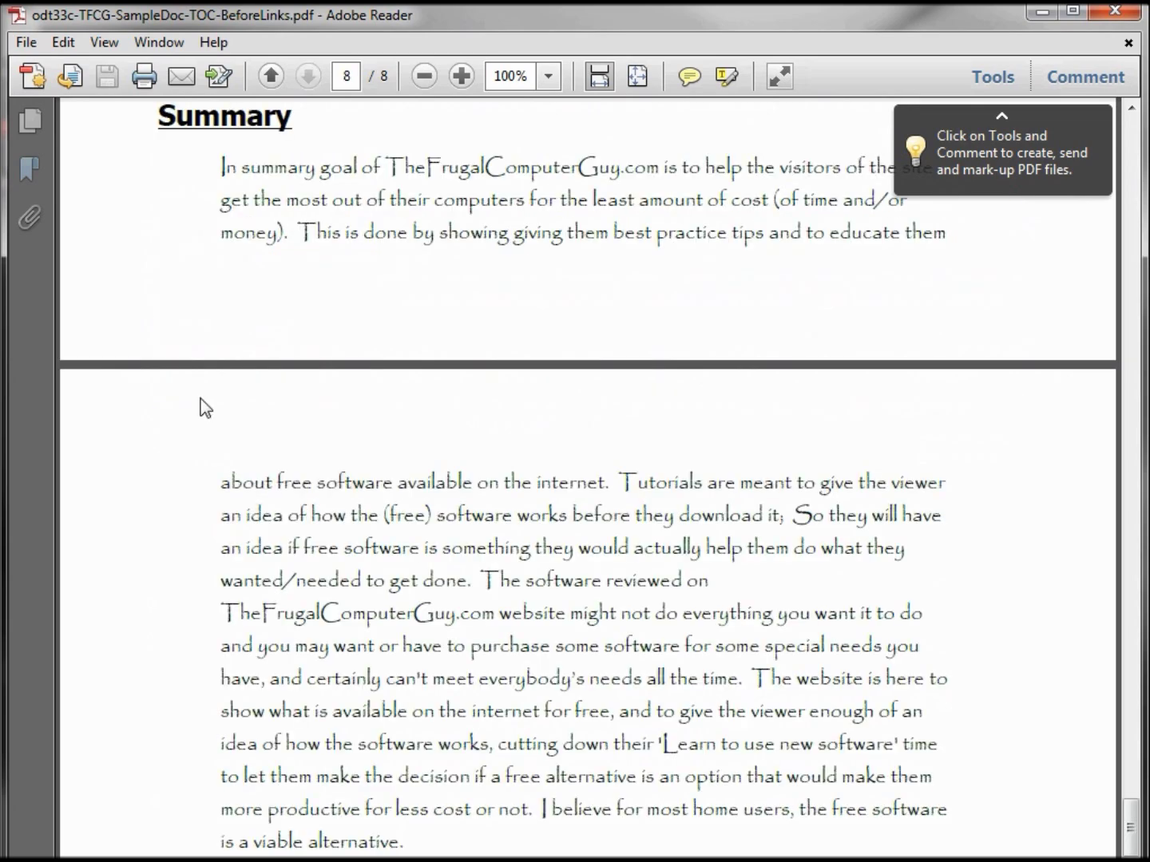
scroll(201, 399, "down", 5)
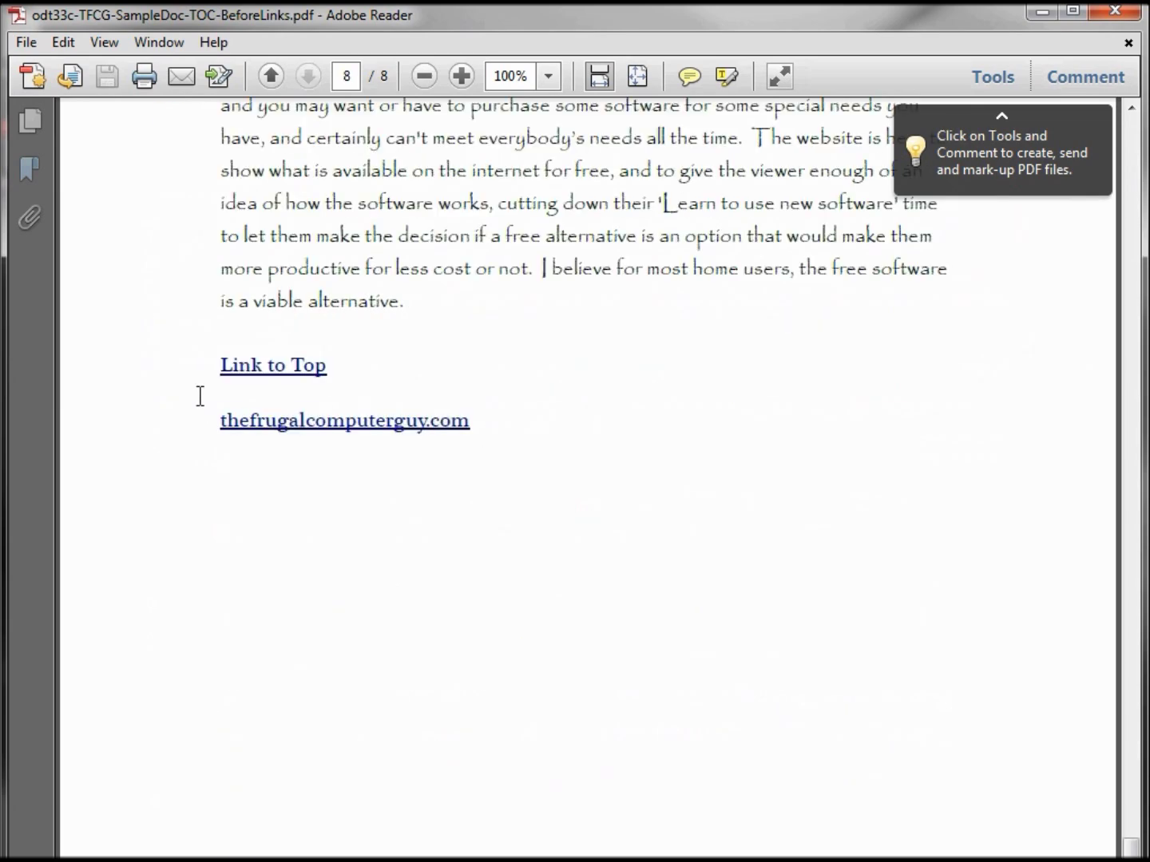
left_click(293, 430)
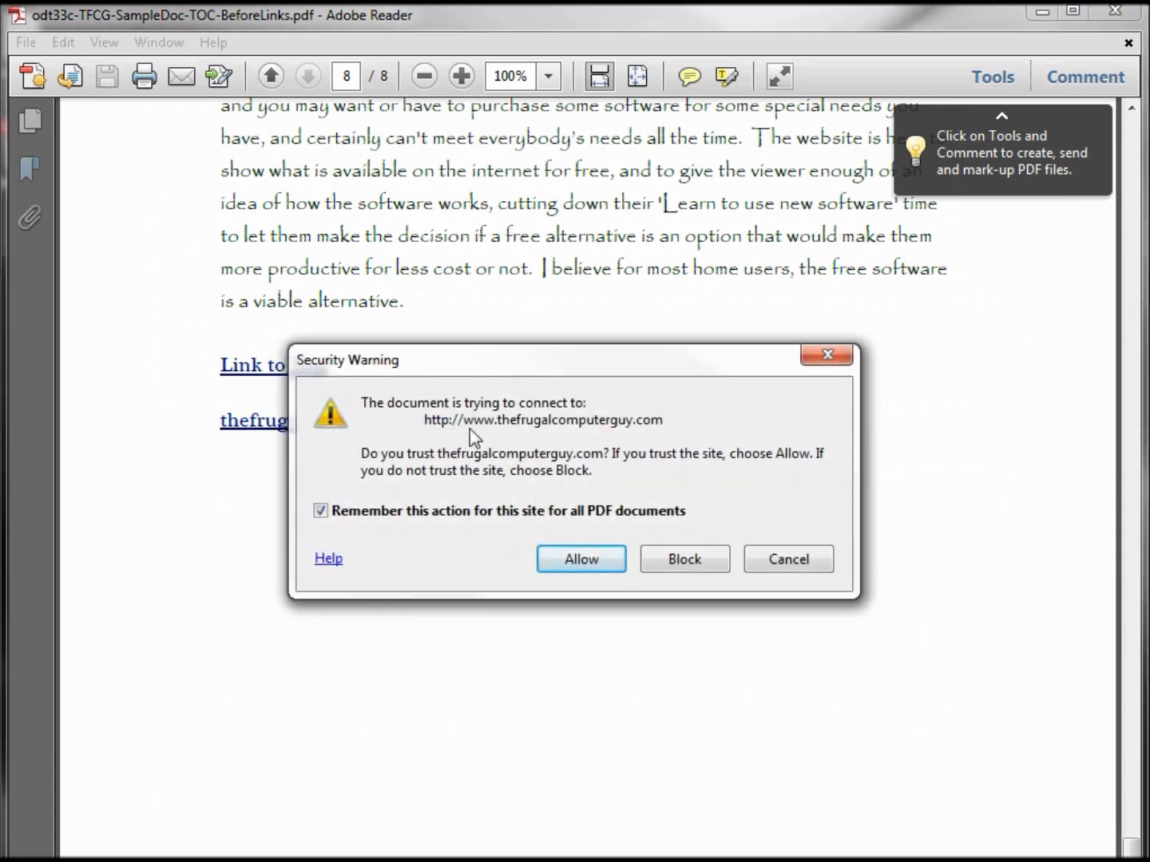
left_click(591, 556)
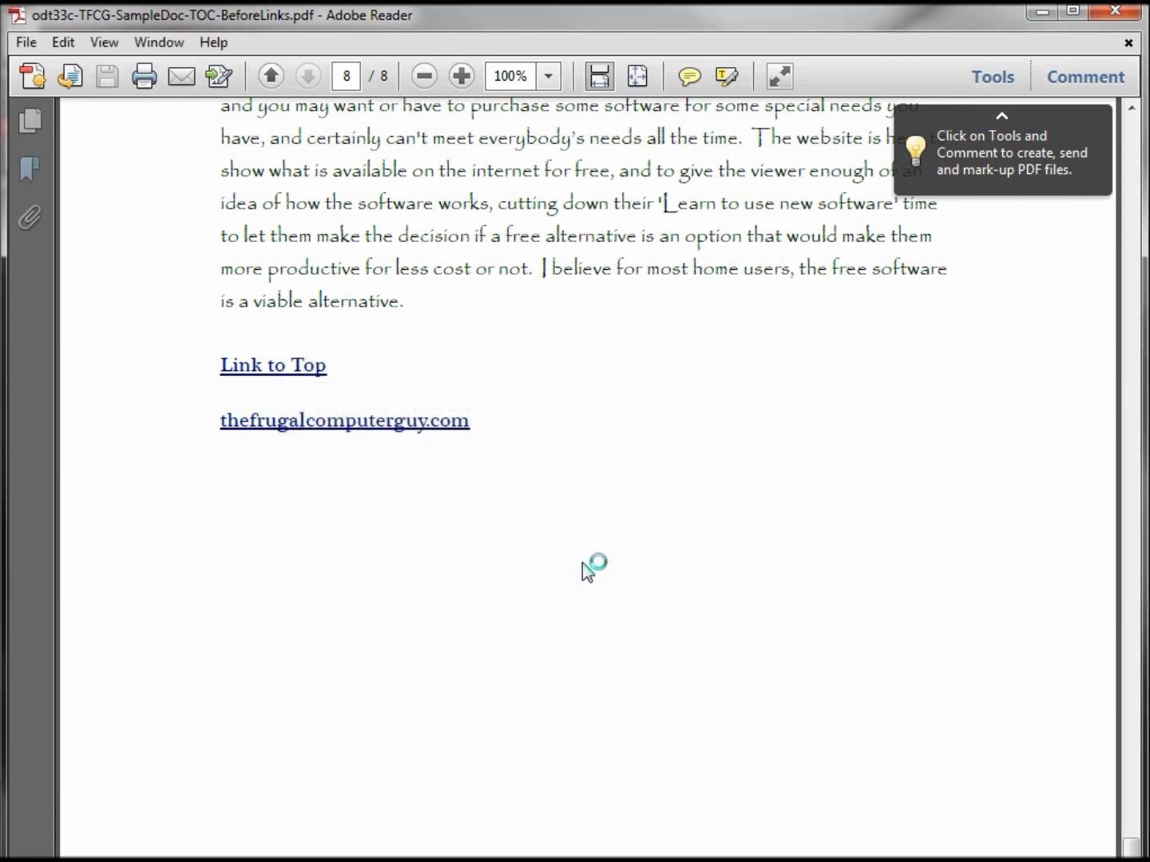